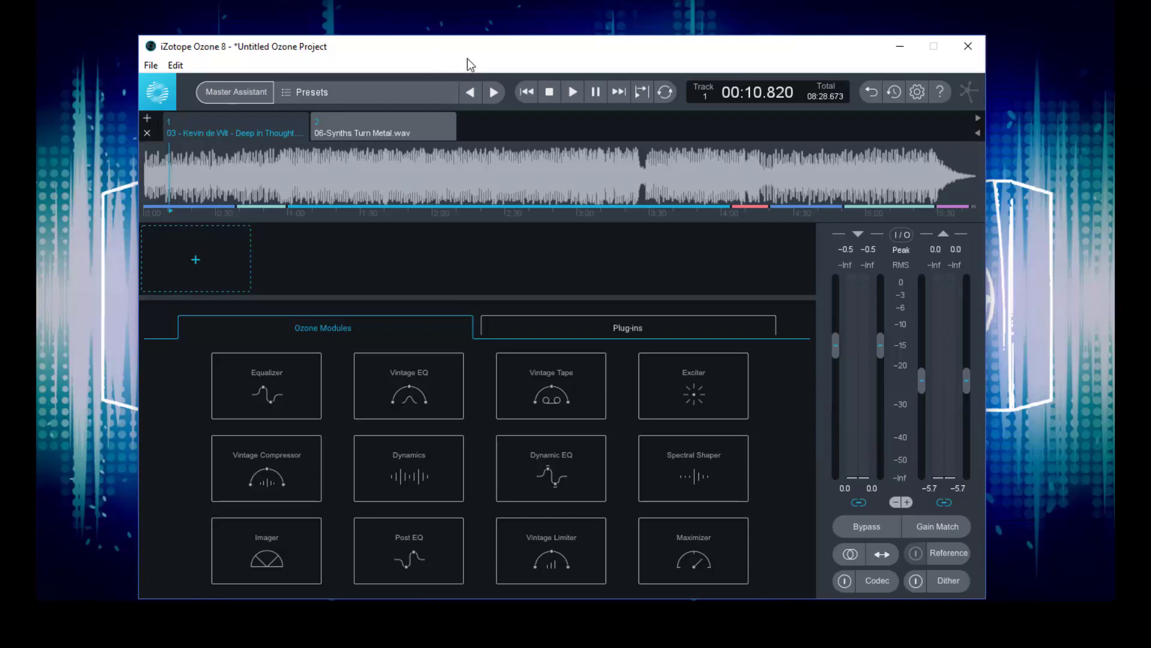
Play the opening seconds of the first track from its beginning, then stop playback
drag(478, 42, 480, 47)
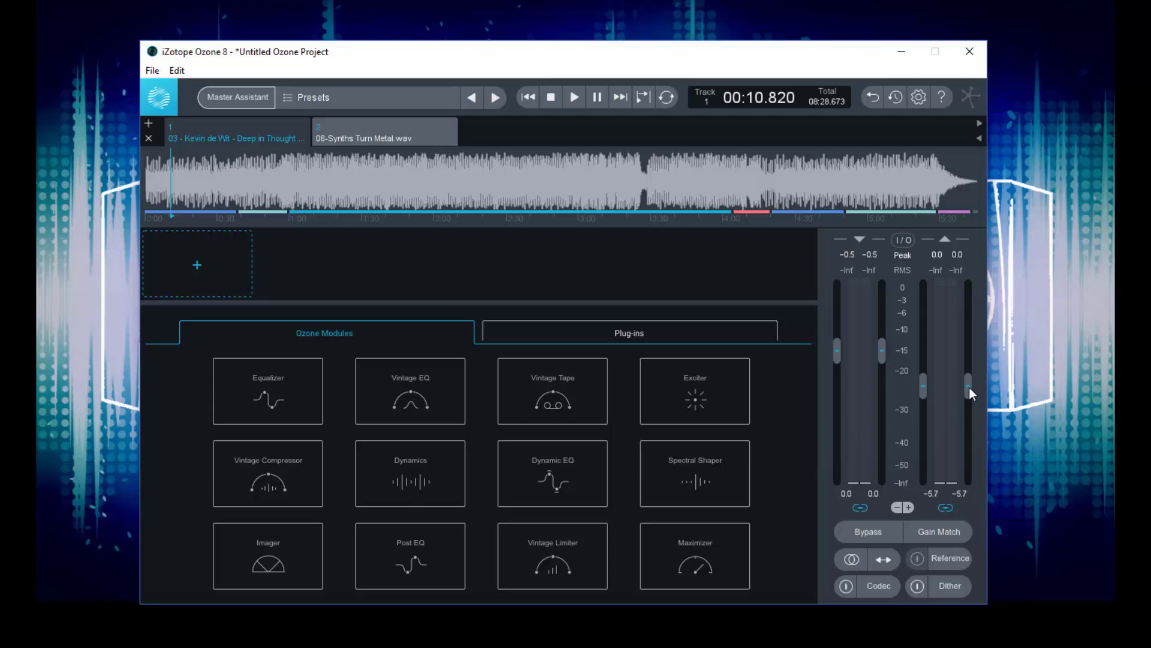
mouse_move(144, 204)
click(146, 180)
key(space)
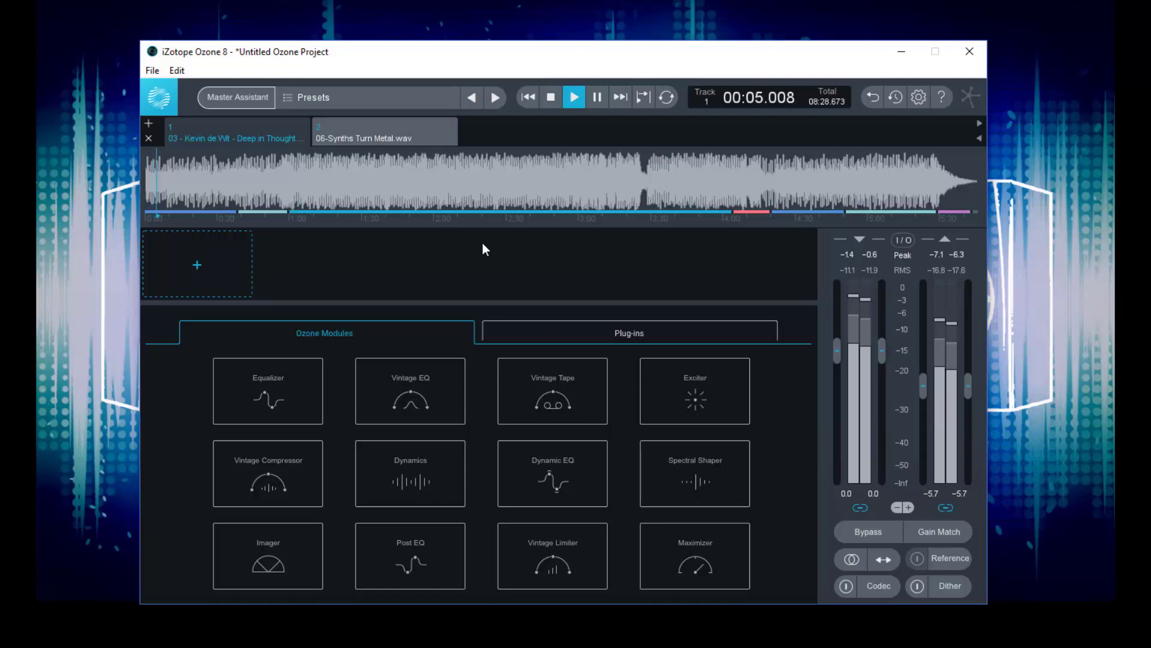
key(space)
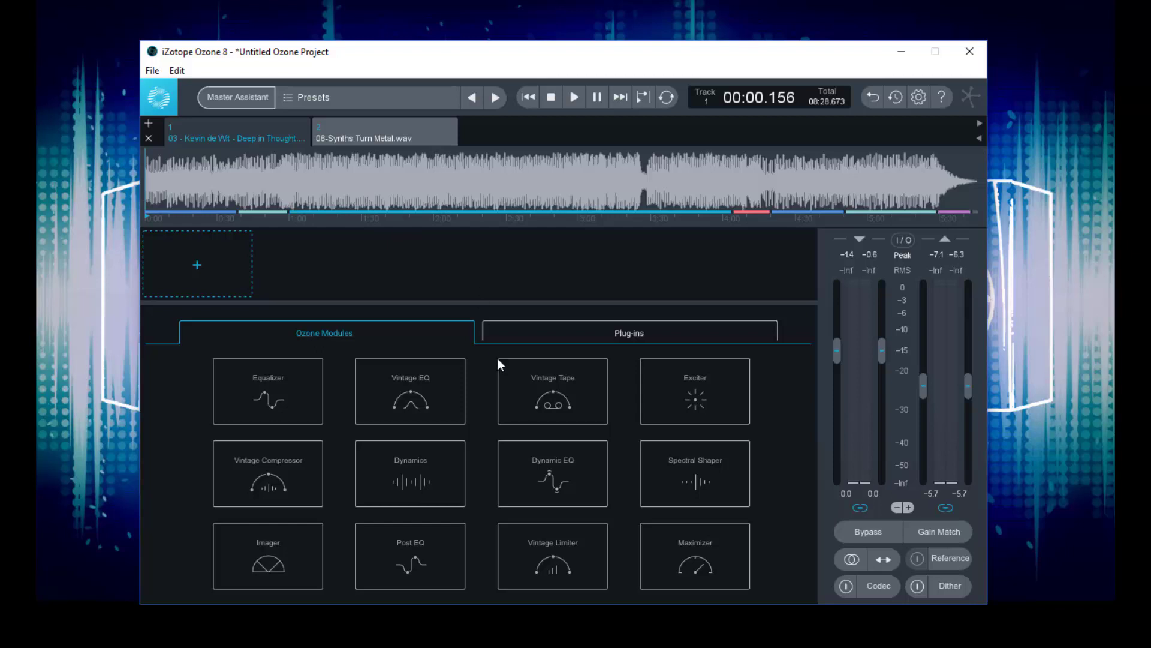
Lower the linked left and right output gain to -11.5 dB while the first track plays from its beginning
mouse_move(267, 164)
key(space)
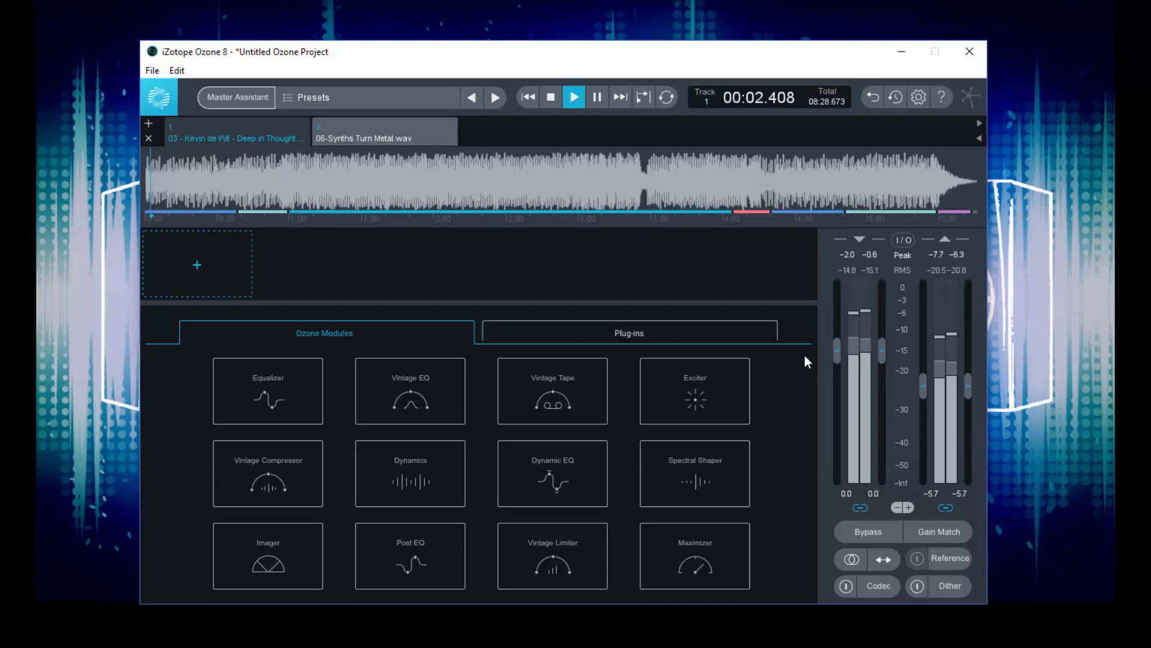
drag(968, 387, 966, 401)
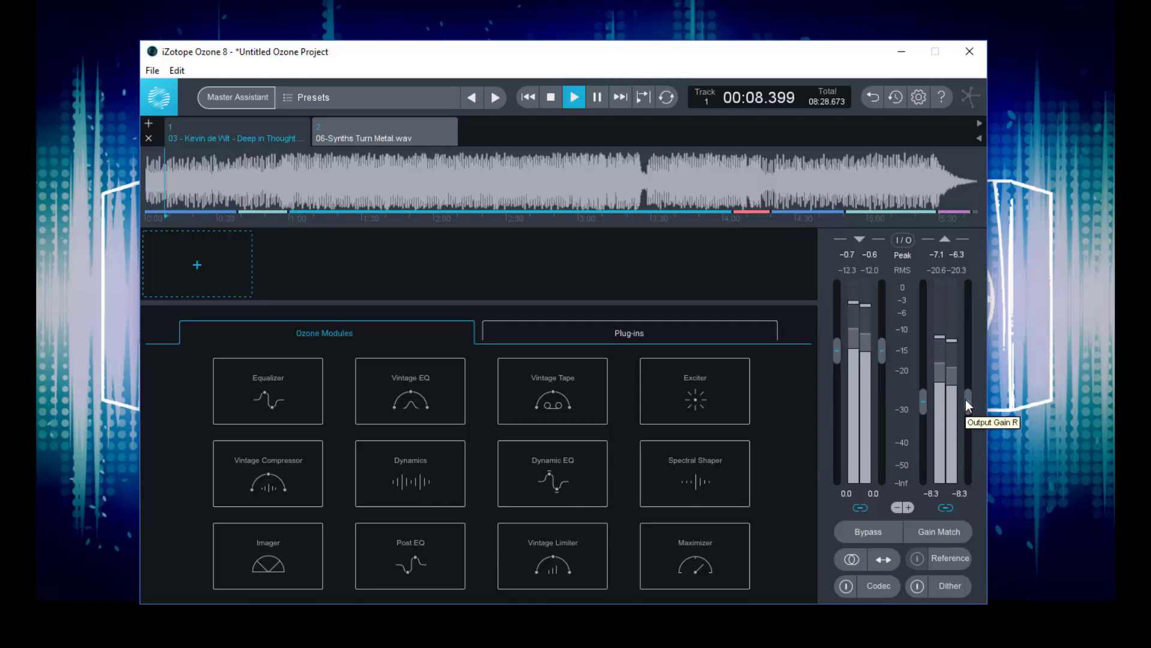
drag(966, 400, 969, 420)
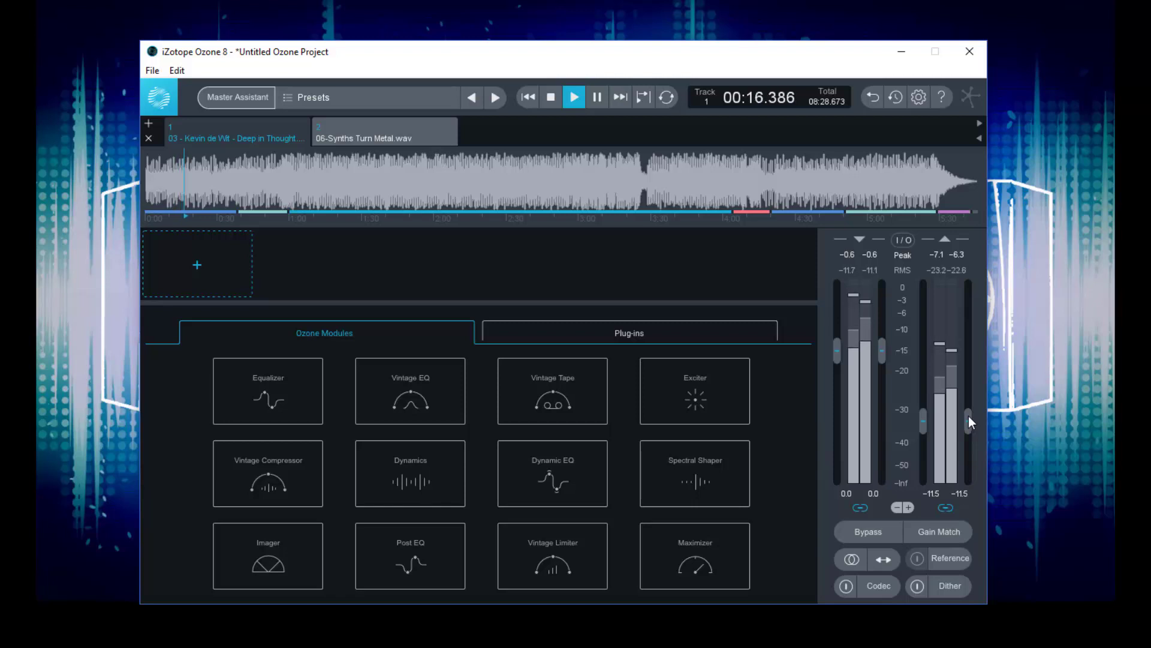
key(space)
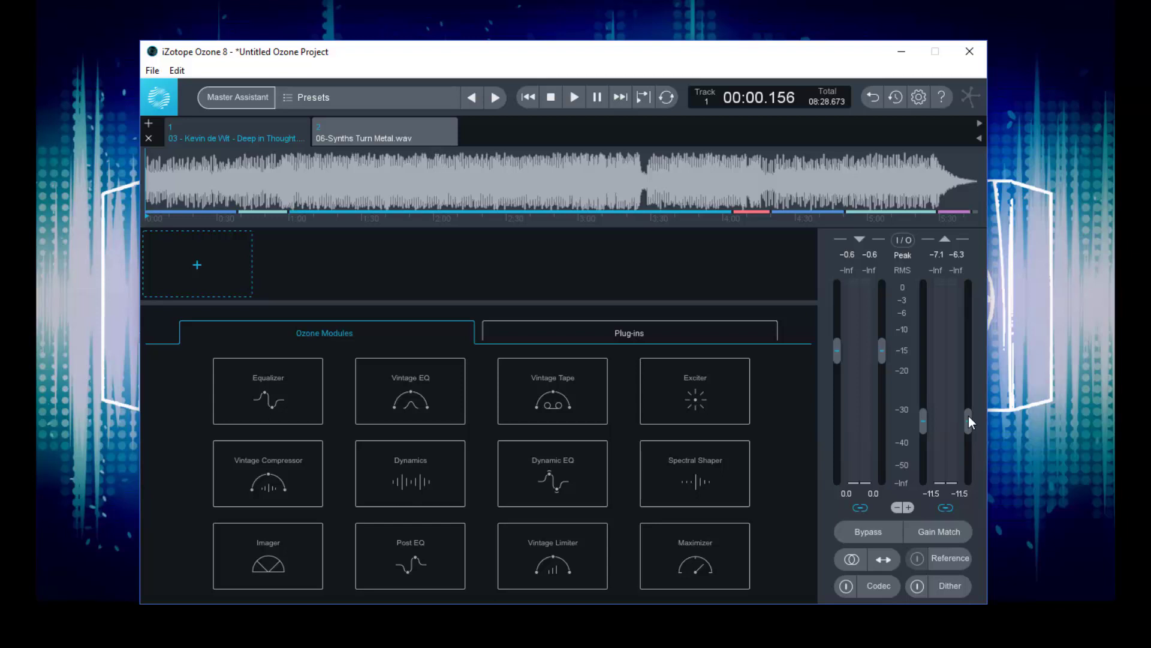
Replay the first track's opening from the beginning at the reduced output gain
key(space)
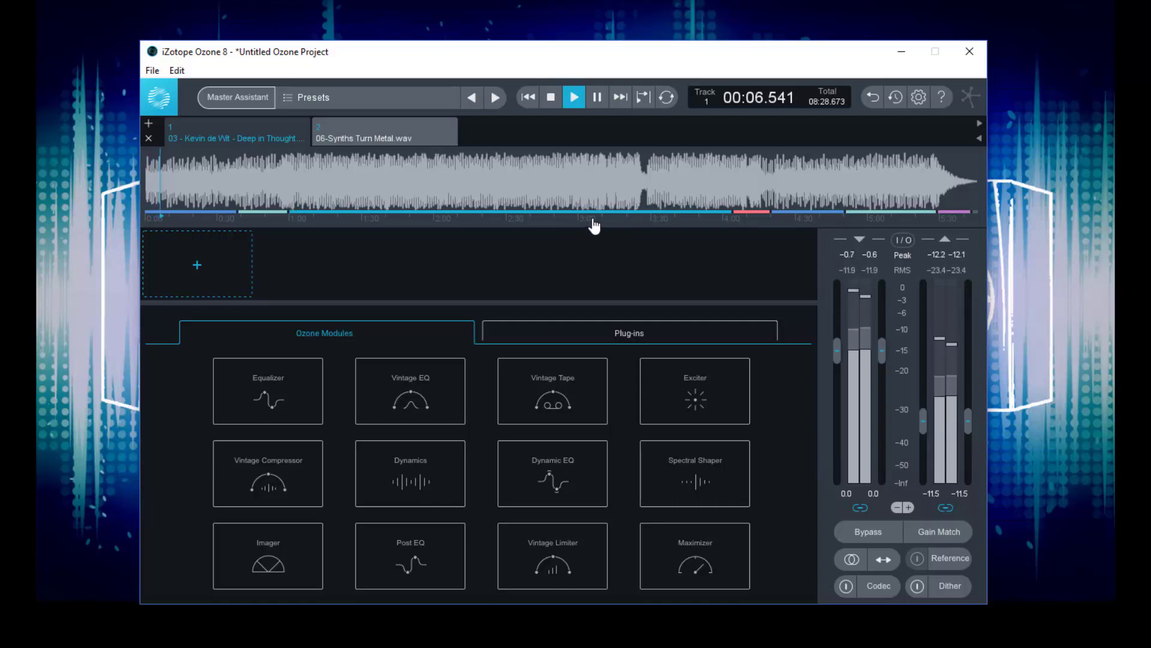
key(space)
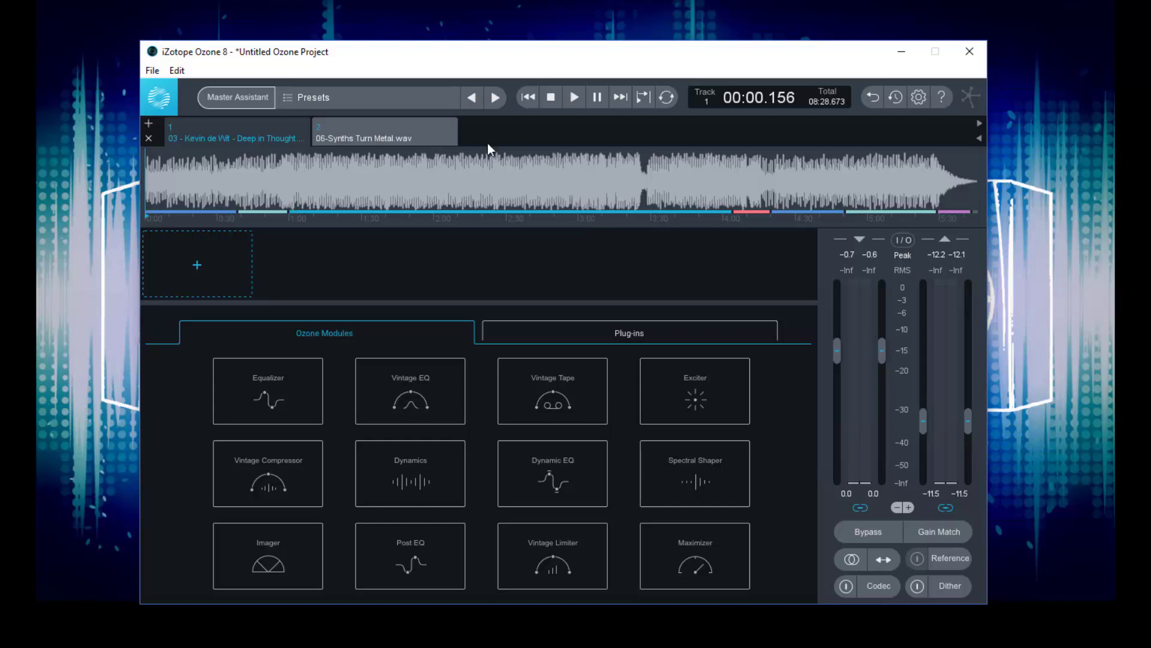
key(space)
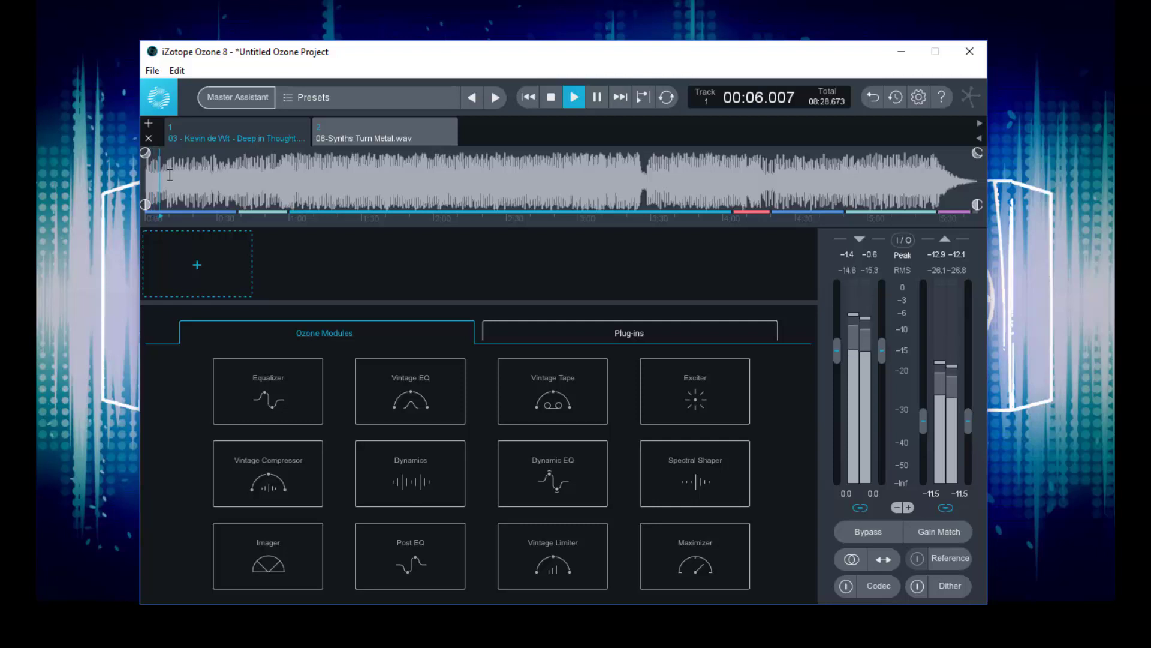
Listen to the first track's build-up, replaying the transition from about 0:51 into the next section
click(194, 177)
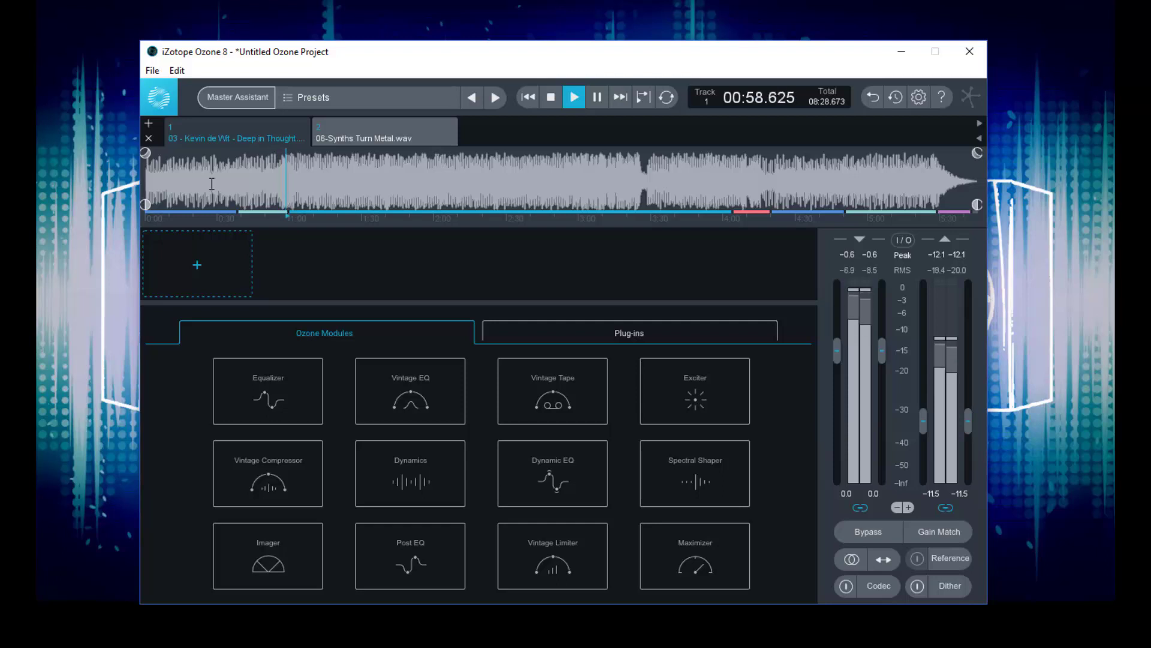
click(269, 183)
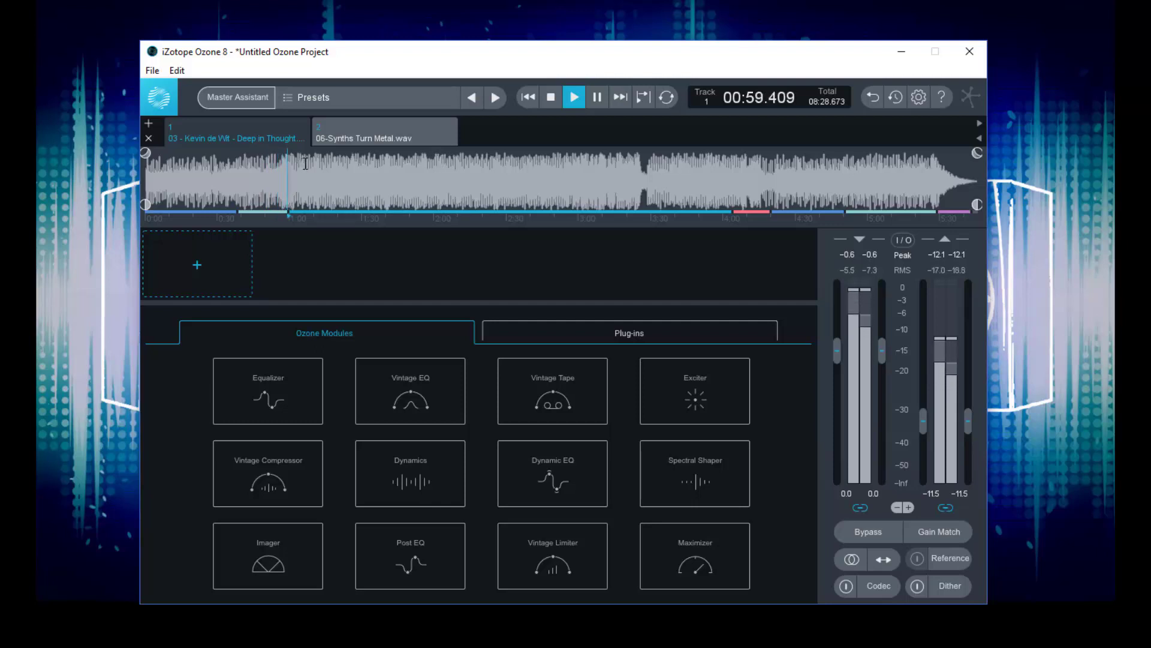
key(space)
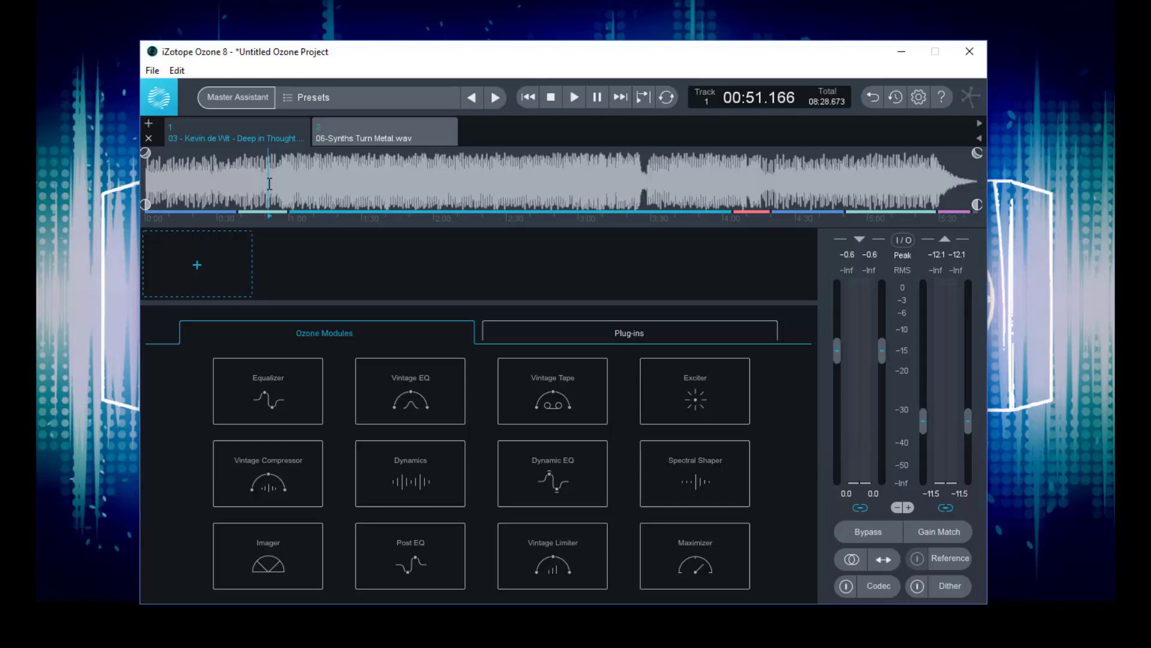
key(space)
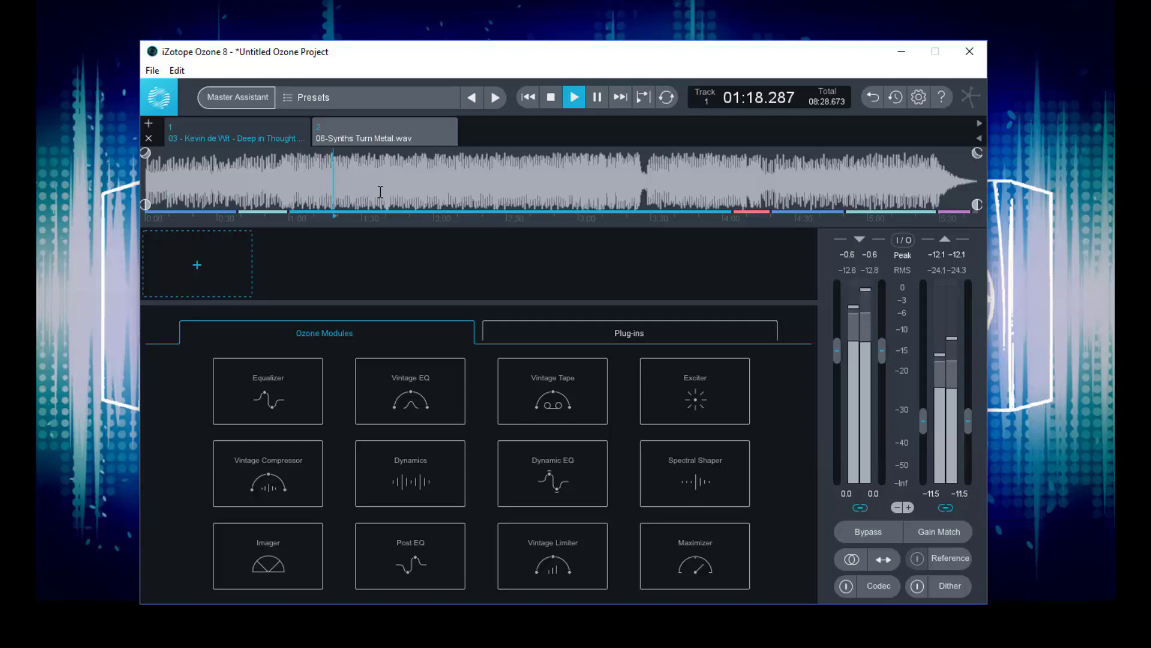
Sample several points in the first track's long middle section, from about 1:50 onwards, then stop playback
click(410, 180)
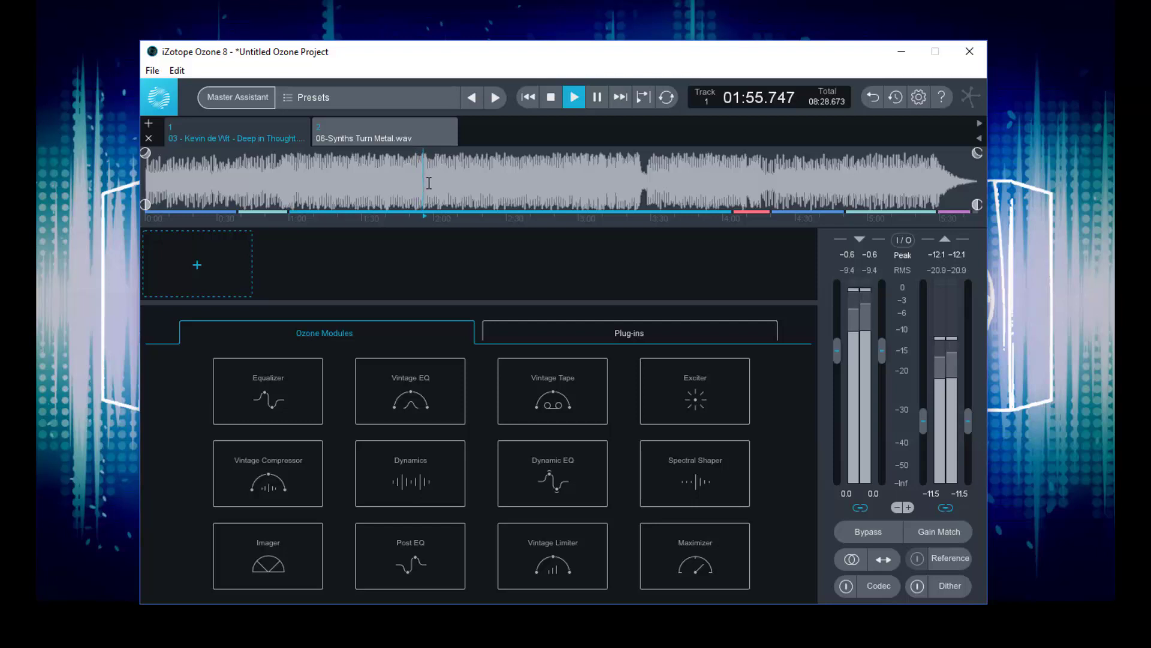
click(405, 173)
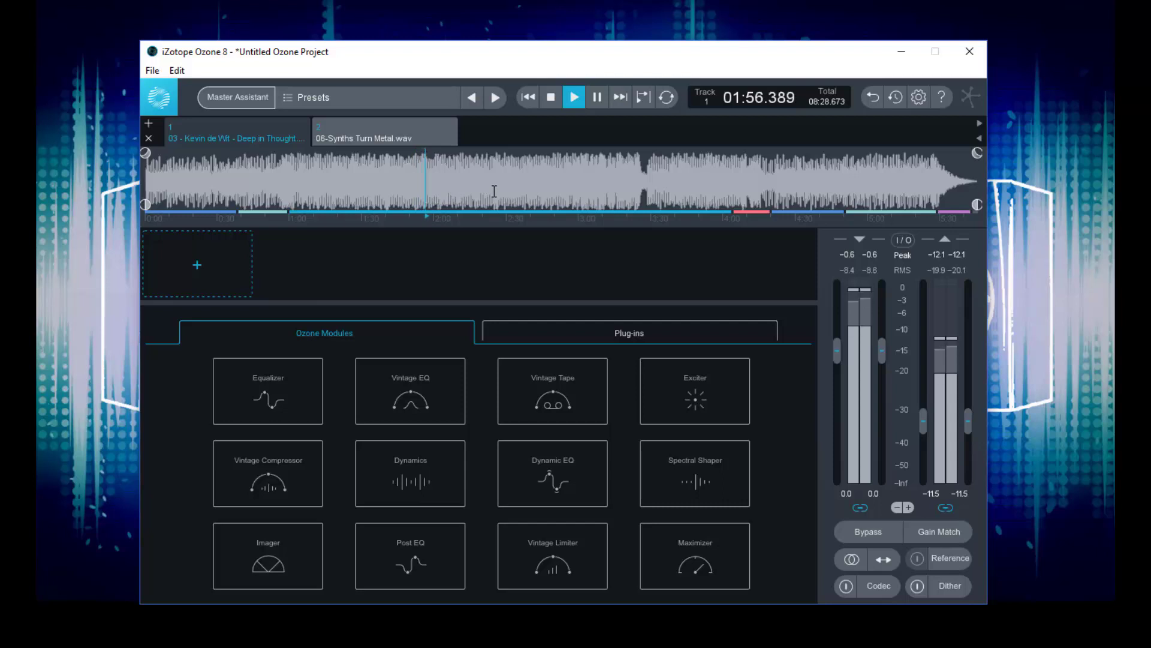
click(496, 187)
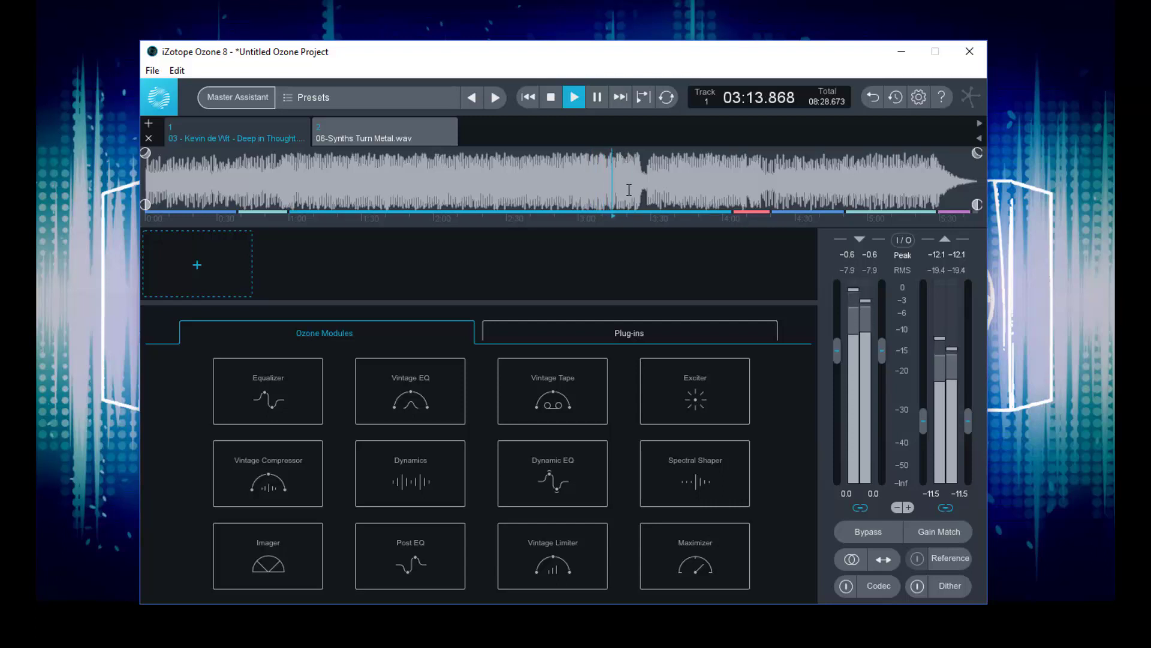
key(space)
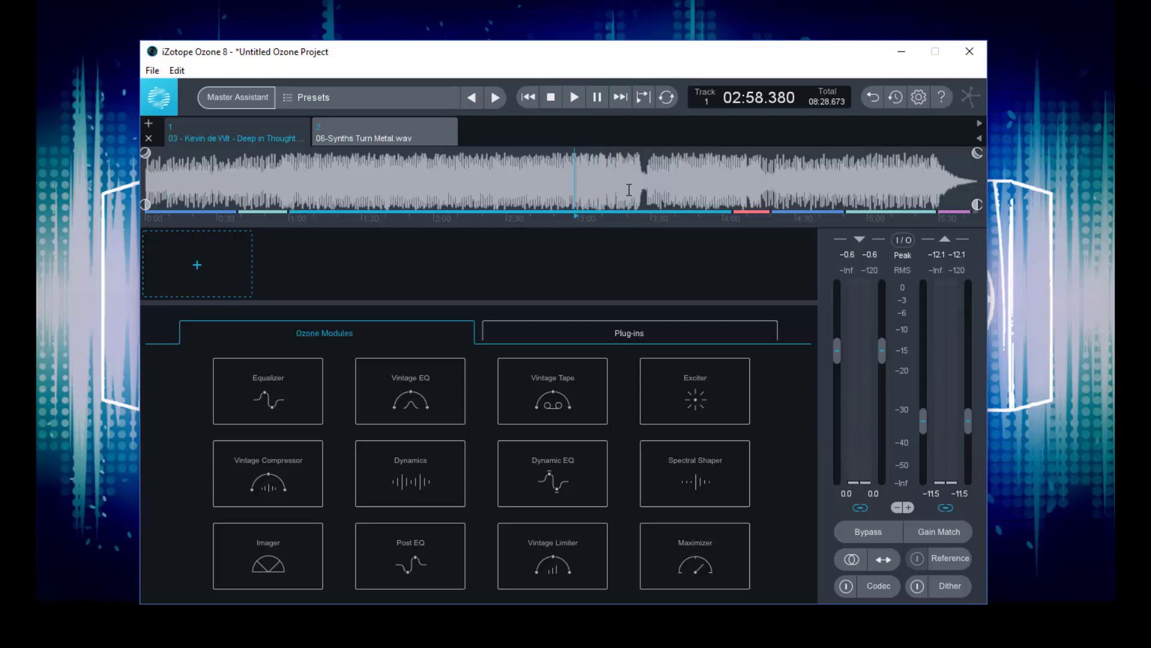
Audition the short breakdown in the first track, playing from about 3:23 and 3:32 on either side of it
click(590, 174)
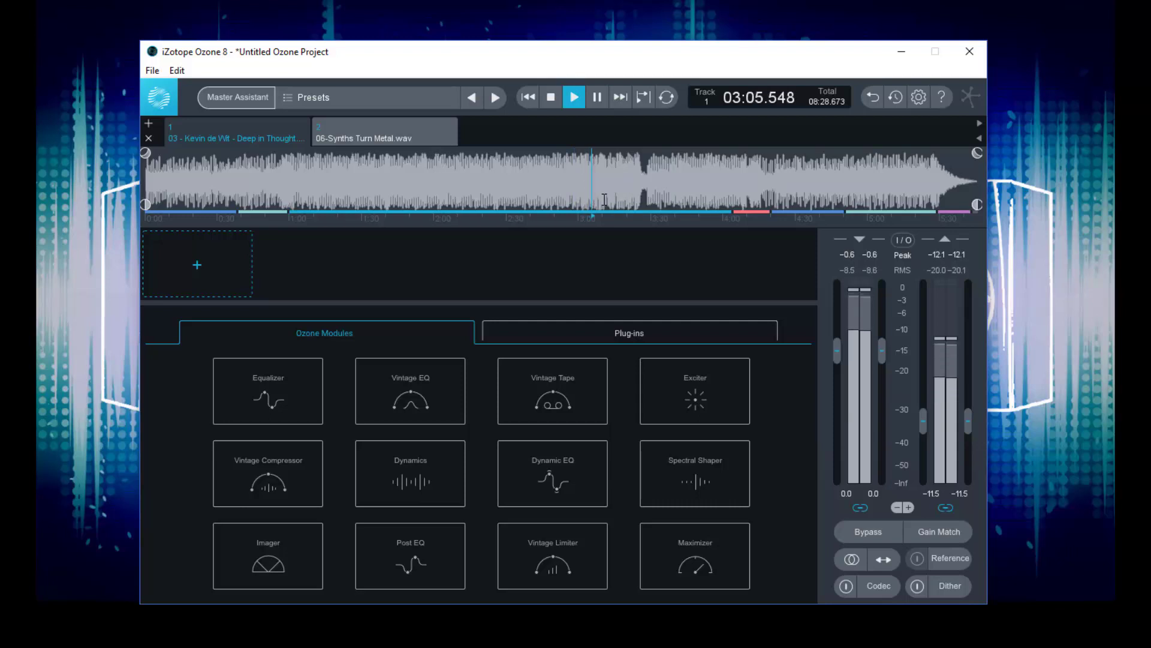
click(658, 196)
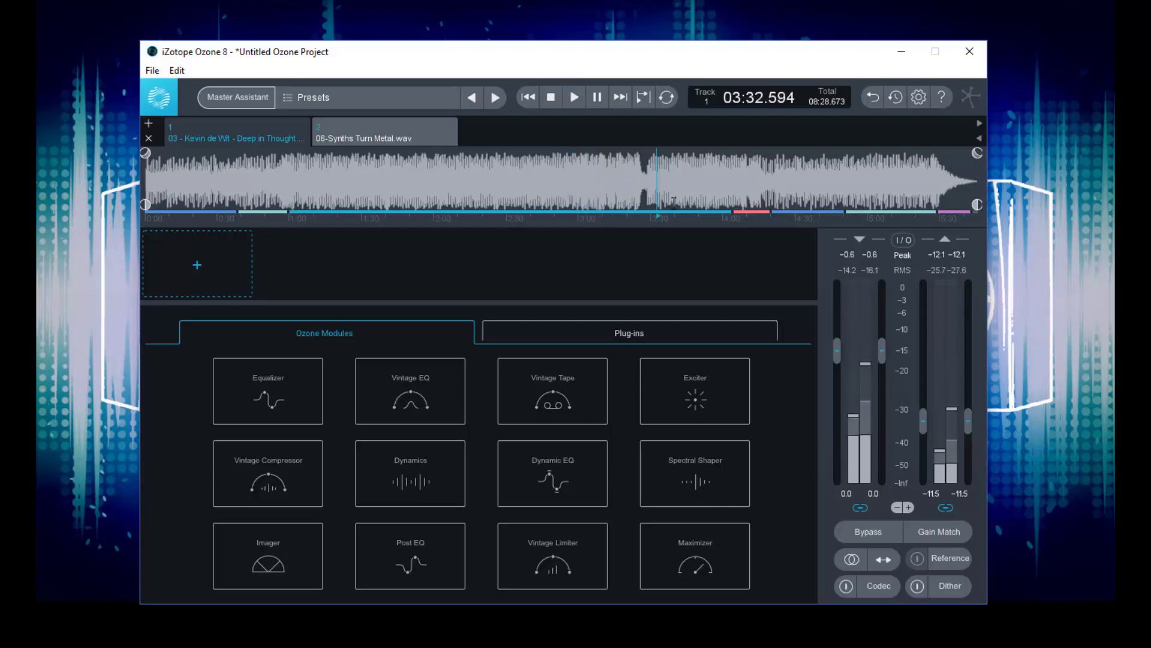
key(space)
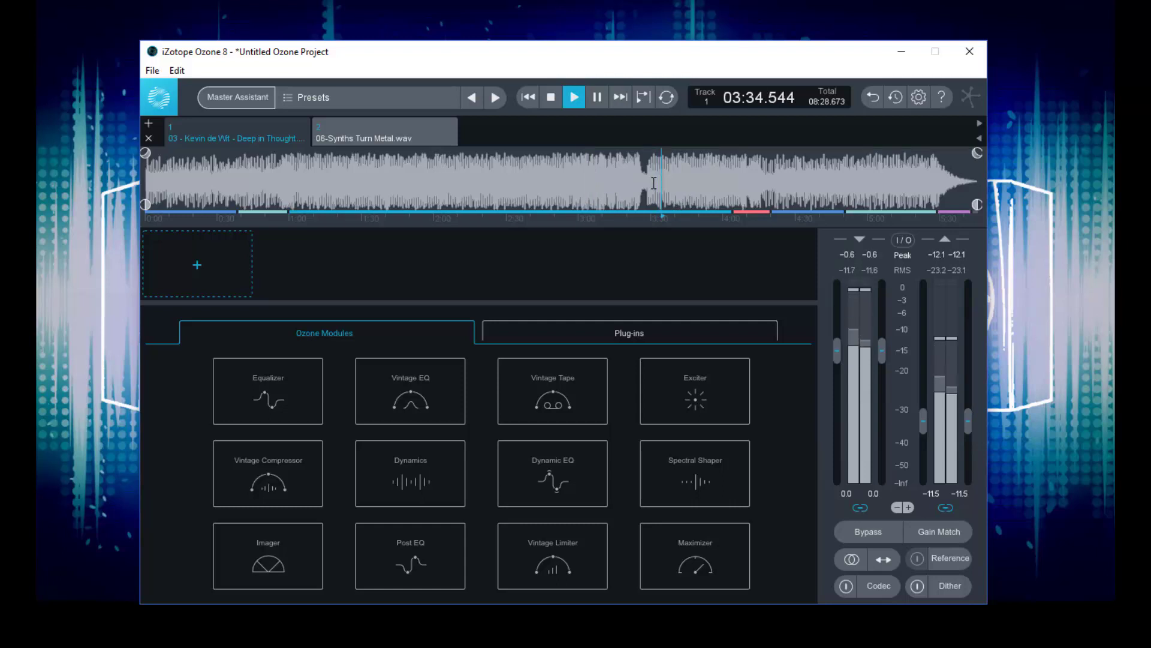
key(space)
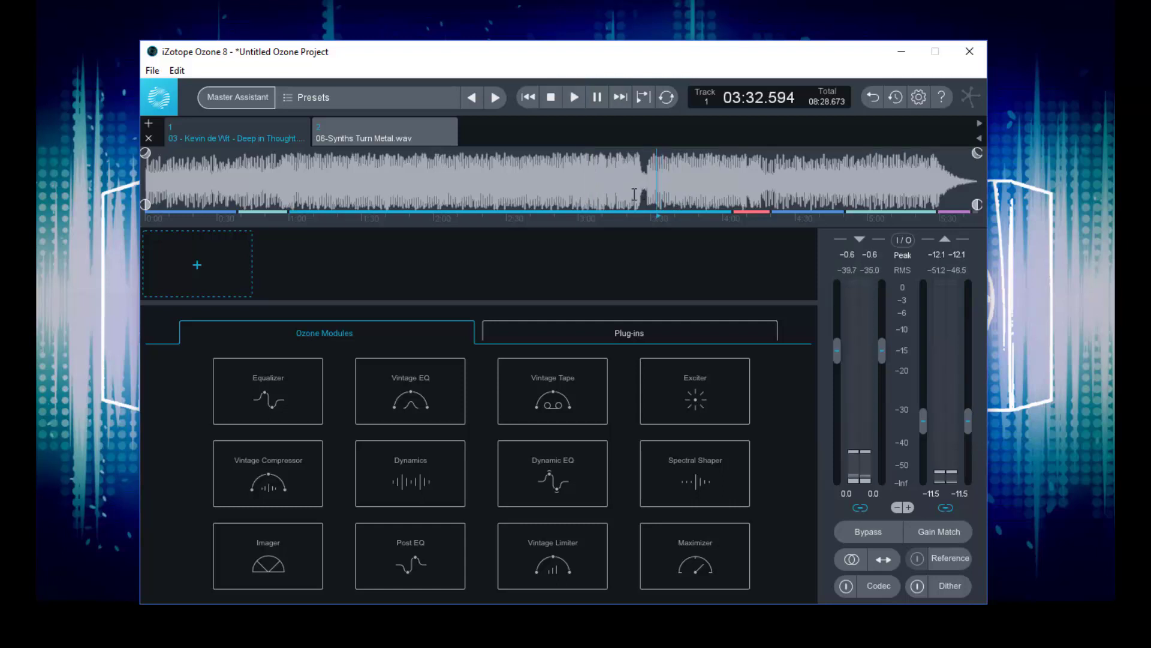
click(635, 192)
key(space)
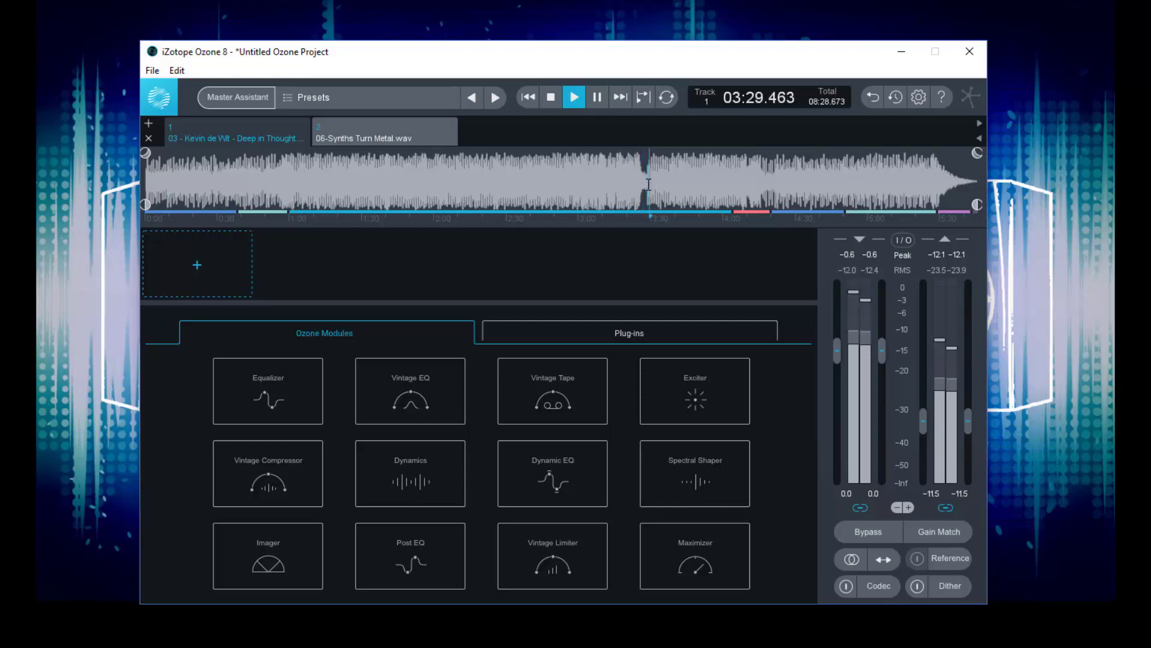
key(space)
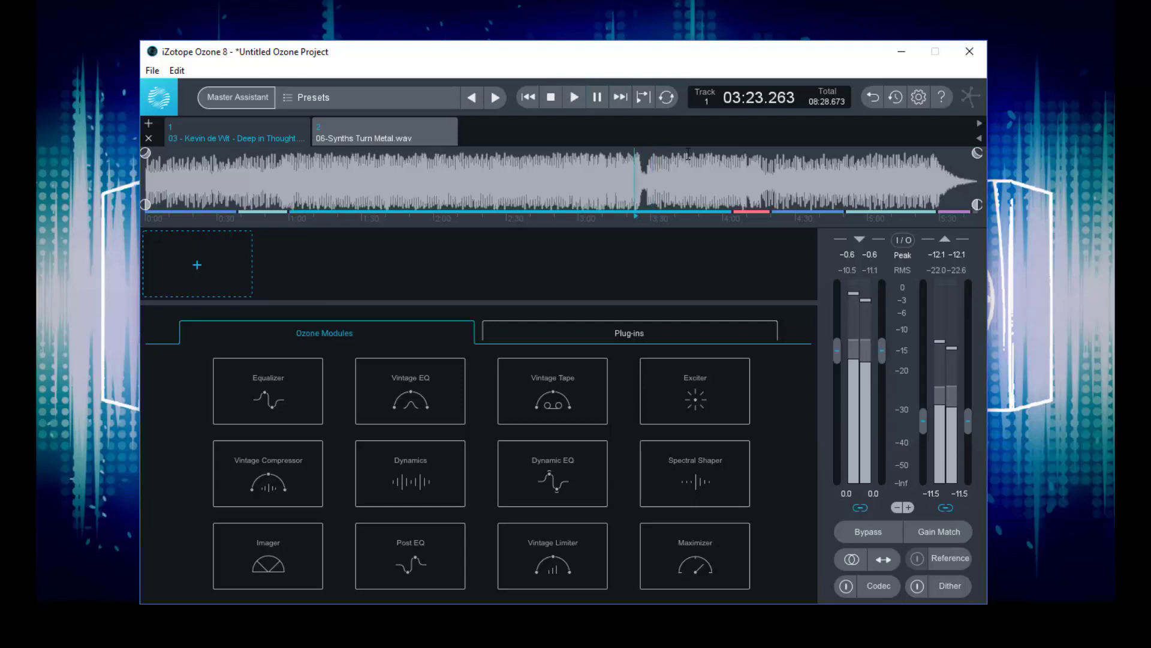
Audition the first track's change of section between about 4:00 and 4:17, replaying from just before it
click(729, 186)
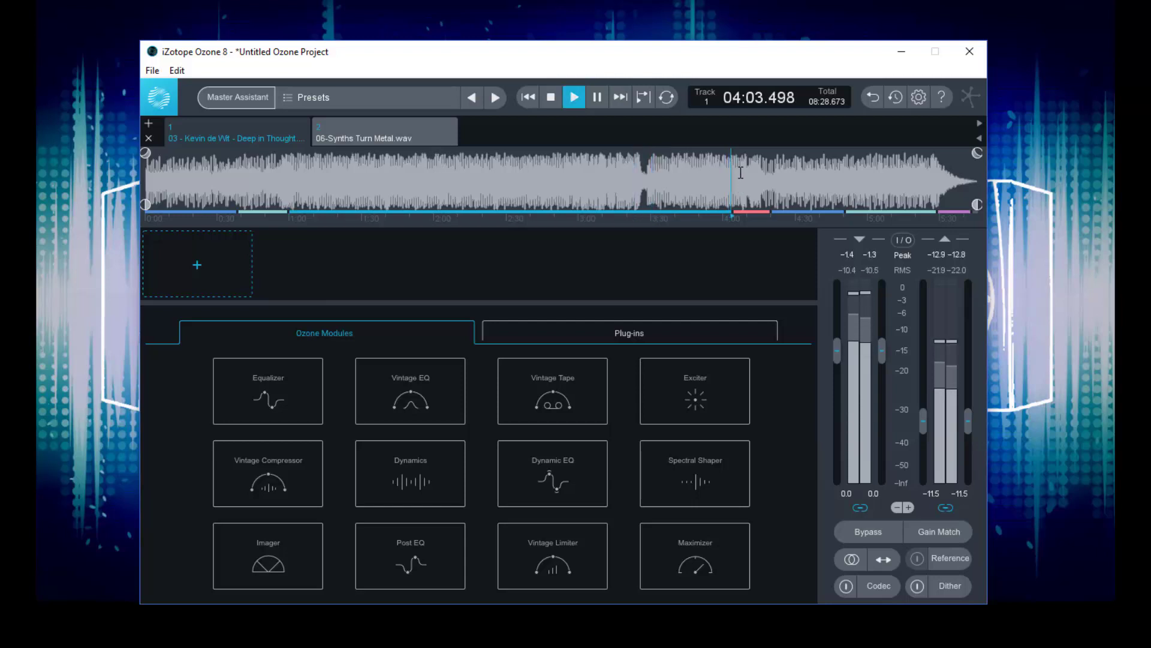
click(766, 191)
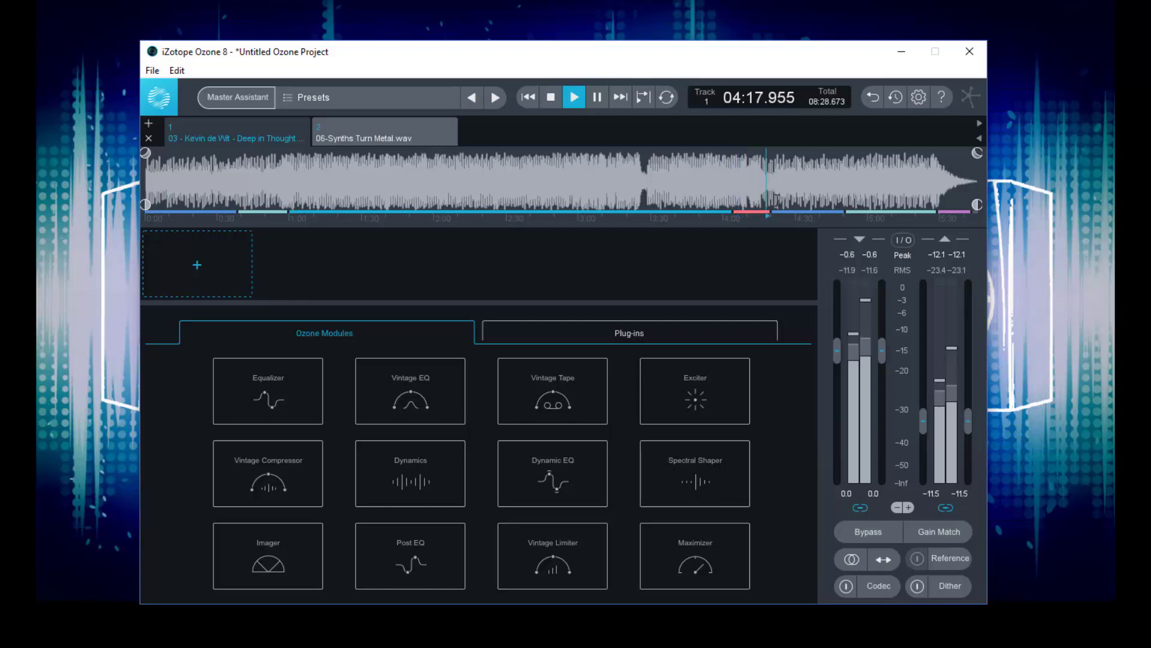
click(751, 183)
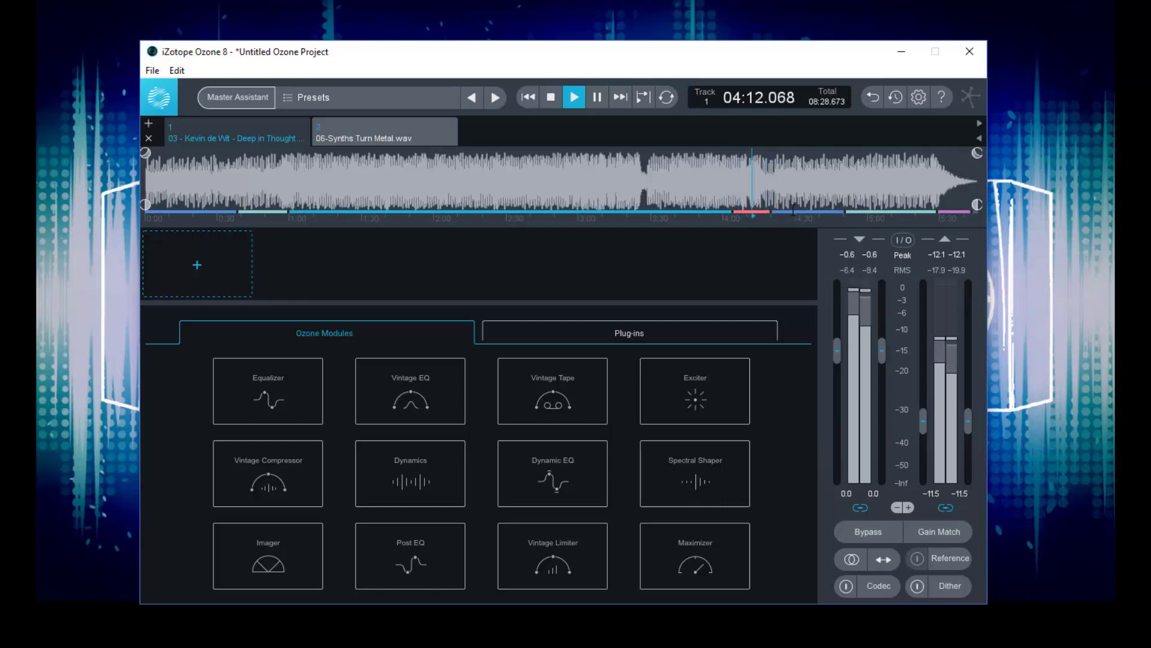
click(751, 189)
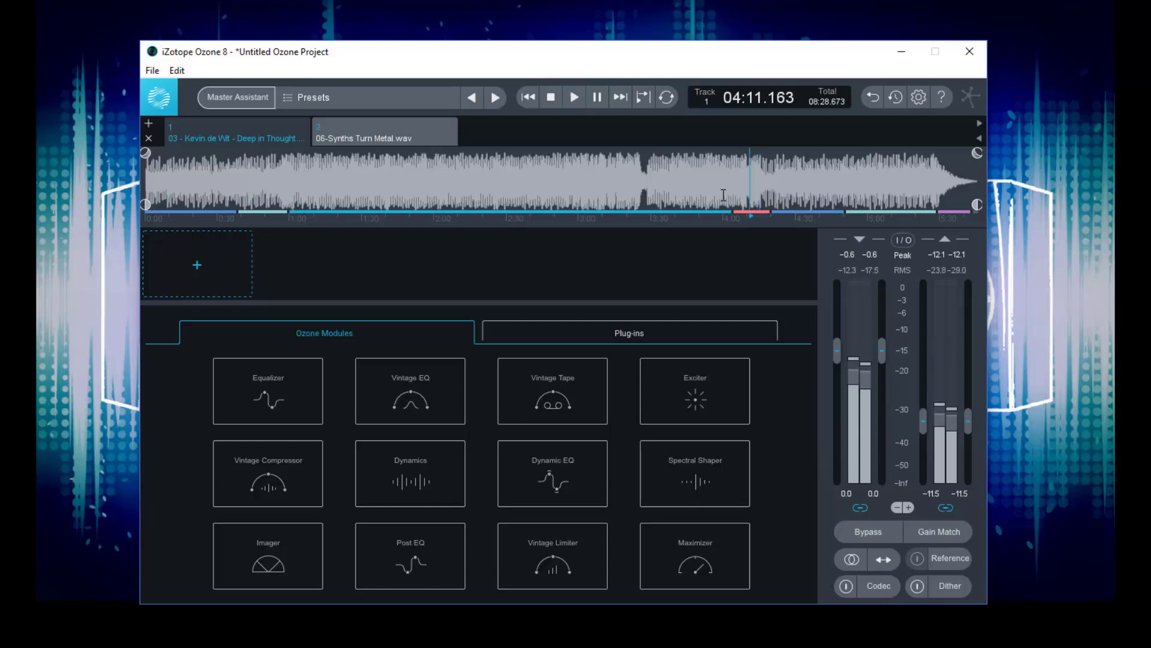
click(723, 192)
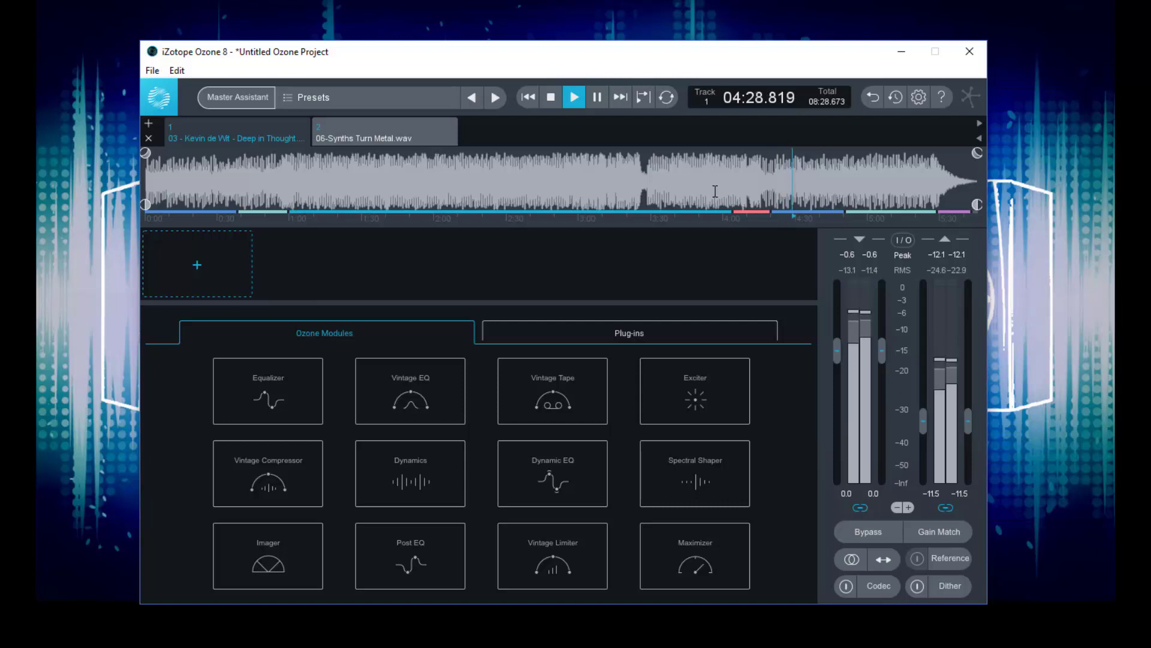
key(space)
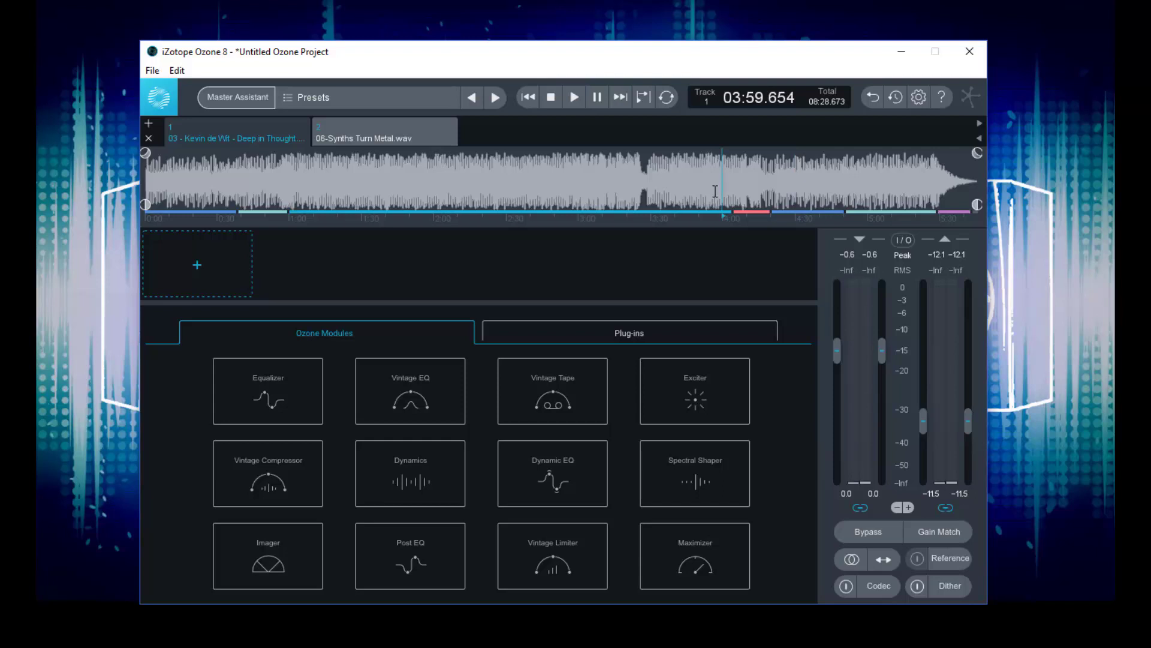
Switch to the track 06-Synths Turn Metal.wav and listen to its intro from near the start twice
click(364, 135)
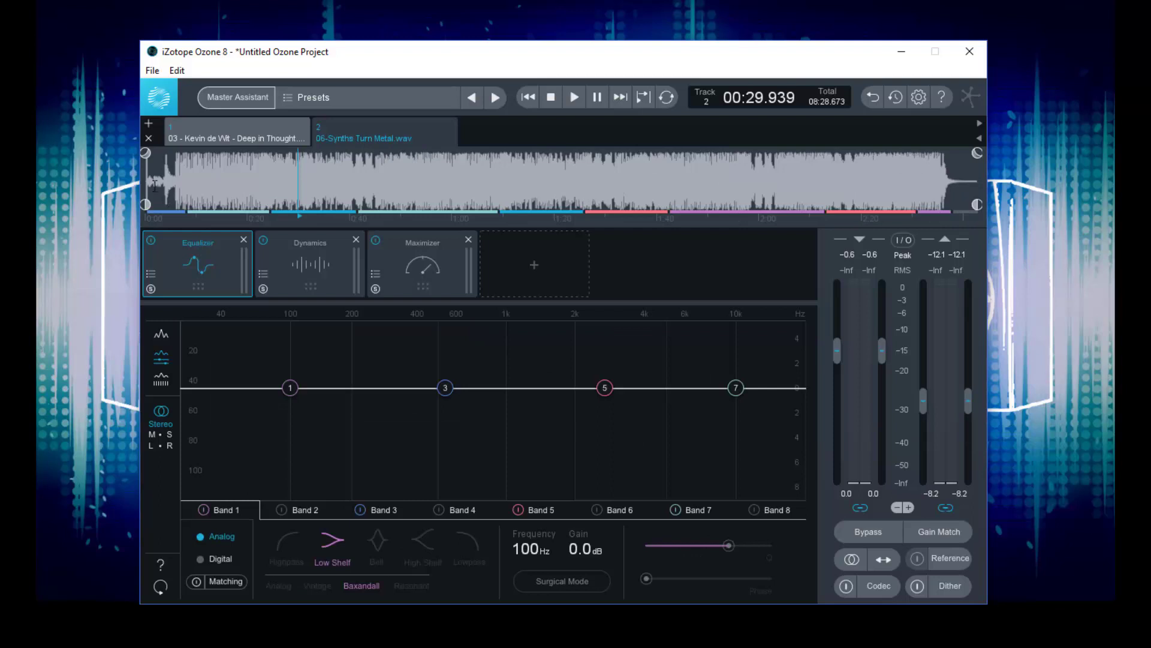
click(180, 192)
key(space)
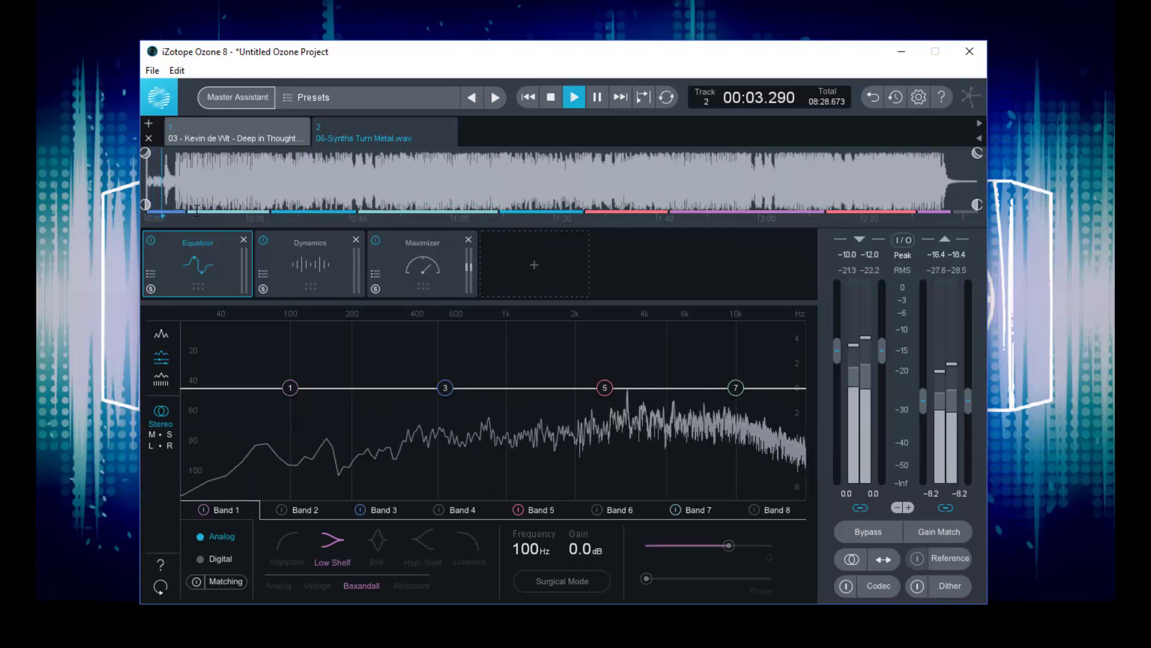
key(space)
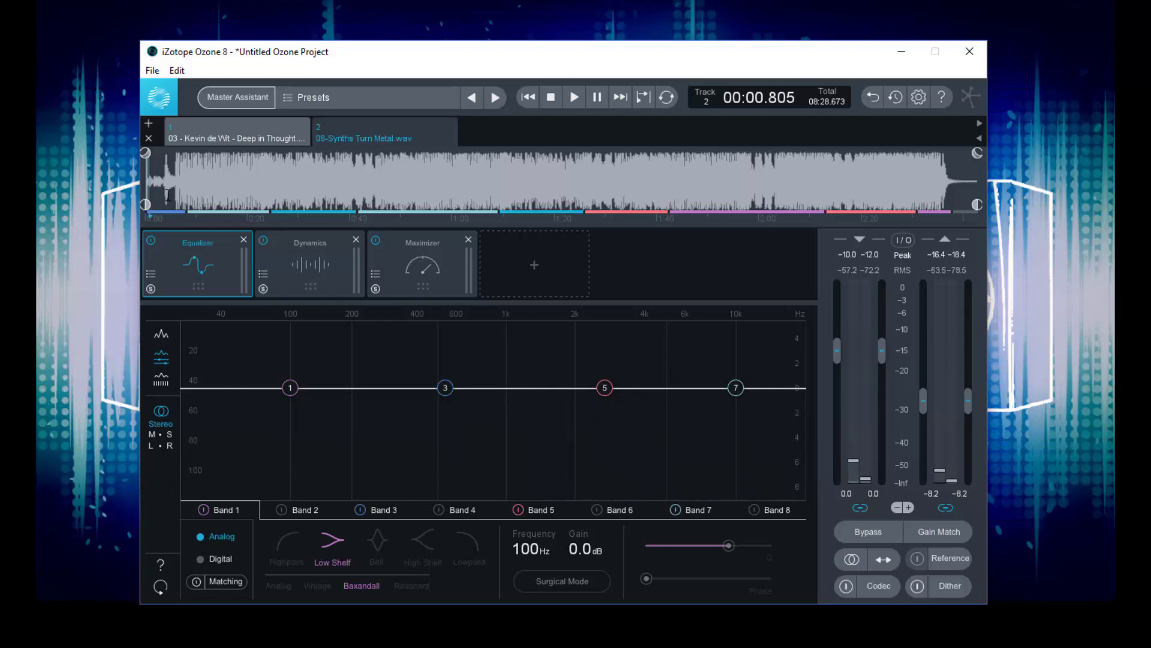
key(space)
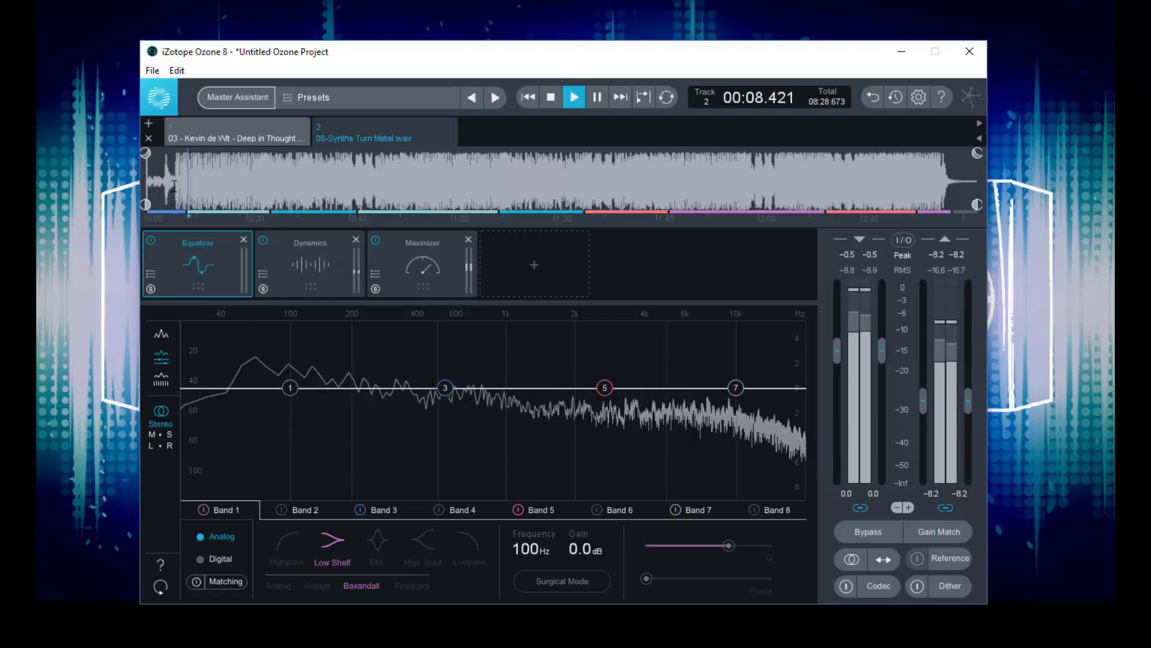
key(space)
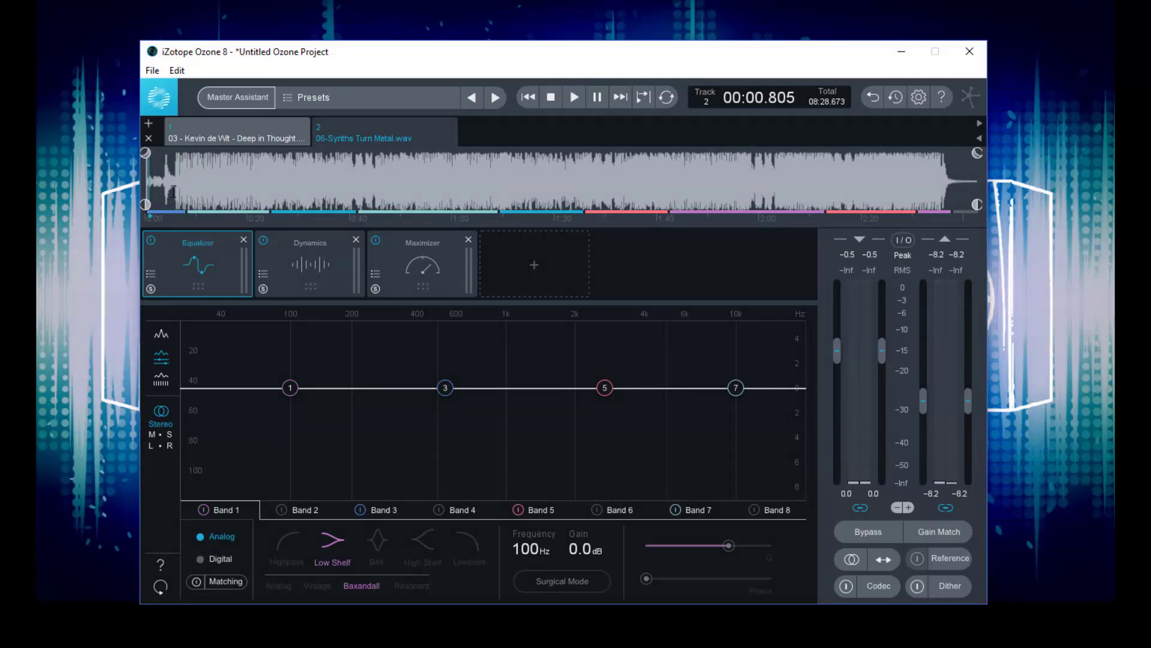
Play the second track's opening, lower both output gain channels to −8.7 dB, and stop playback
key(space)
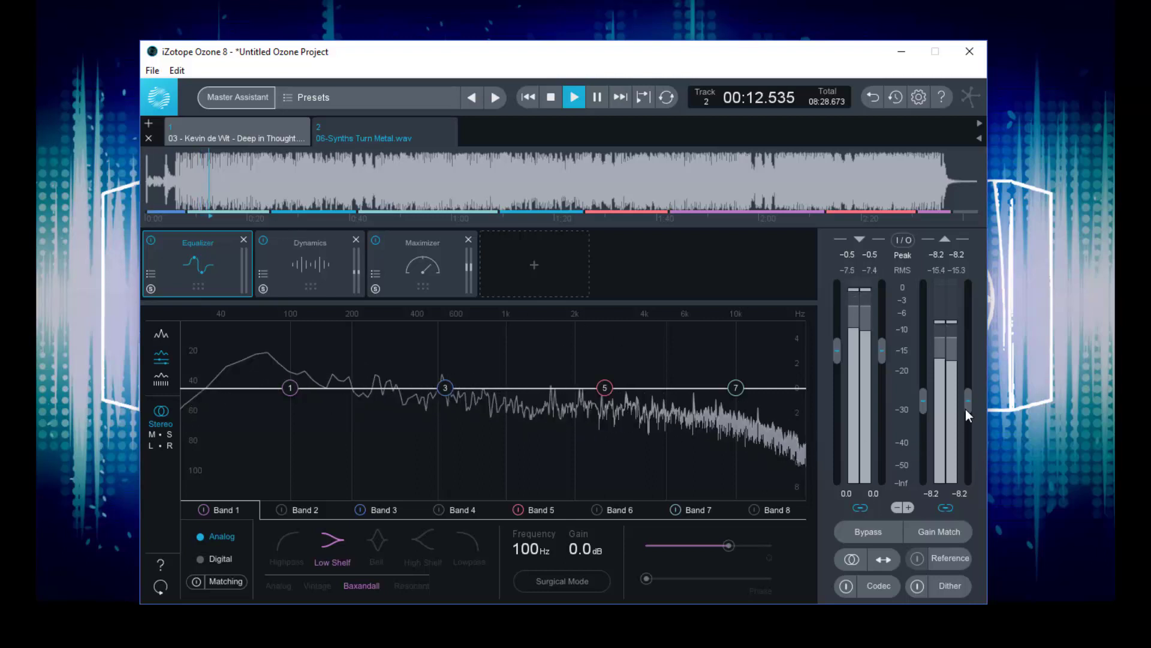
drag(966, 409, 967, 412)
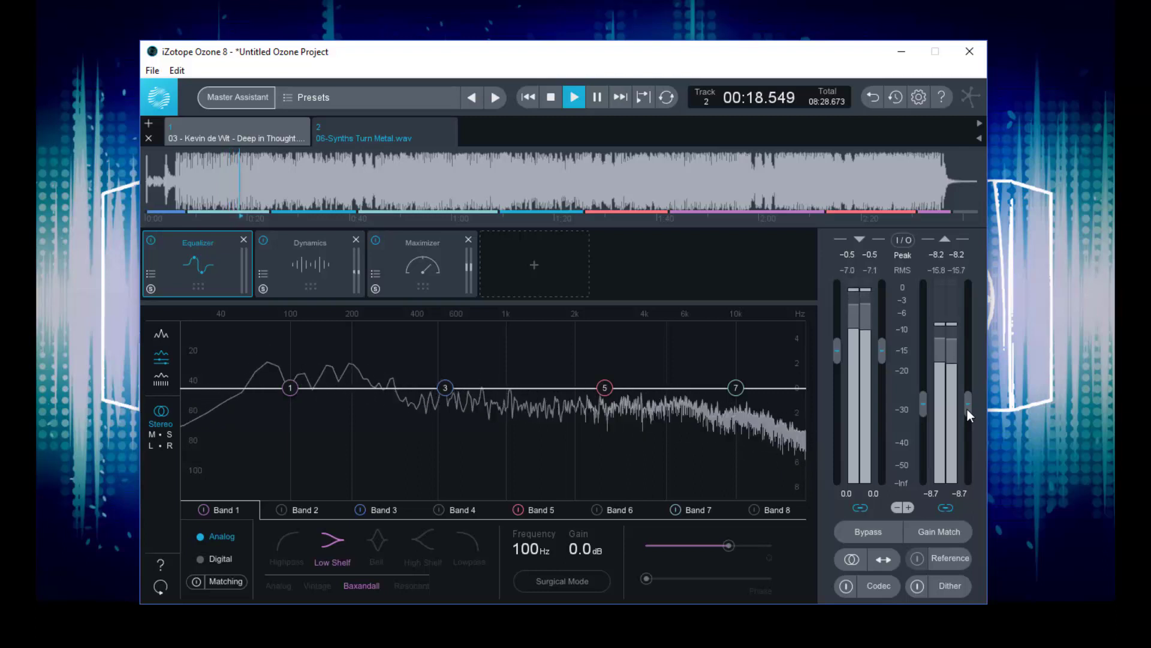
key(space)
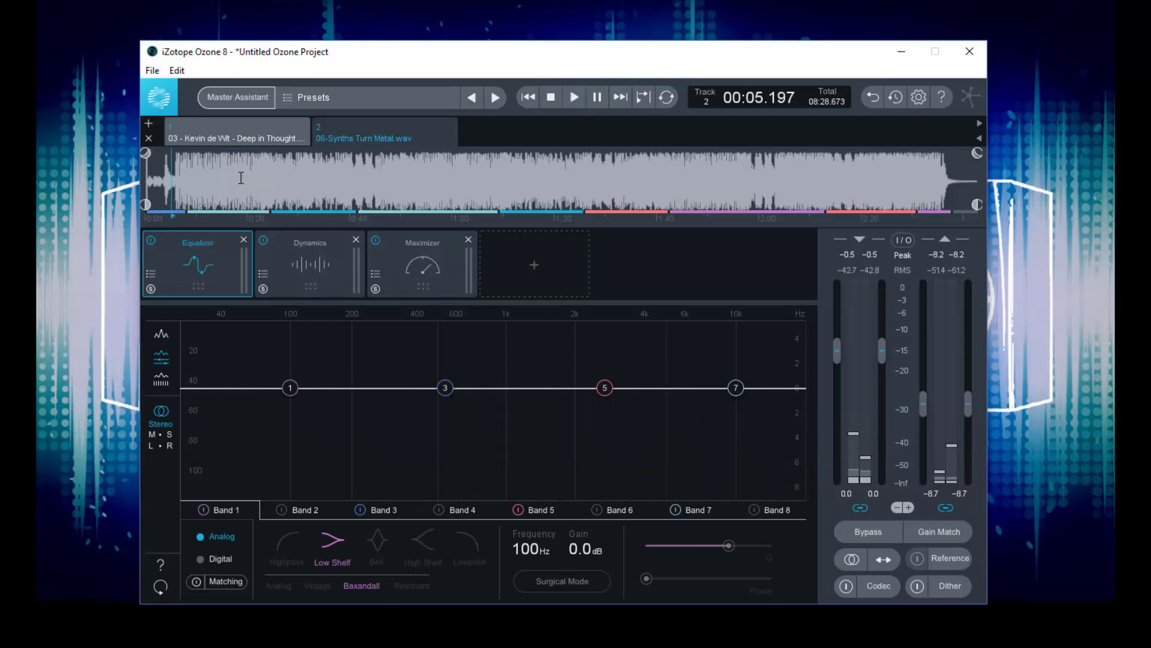
Audition the second track's early section from about 0:18, then across its change at about 0:24
click(243, 189)
key(space)
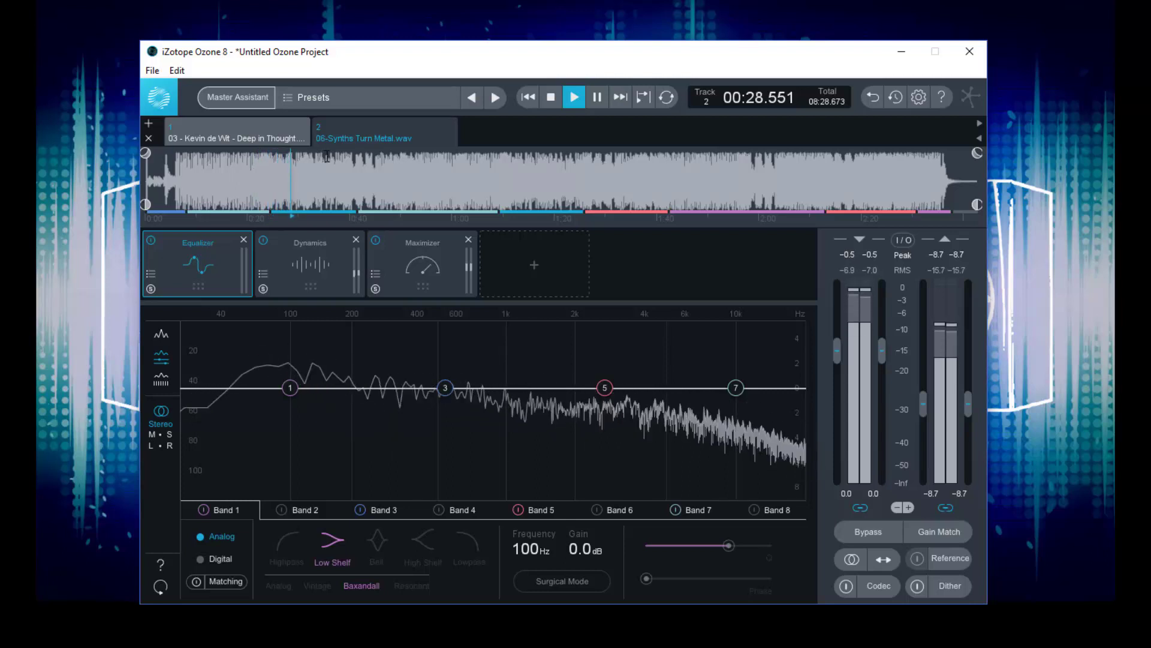
key(space)
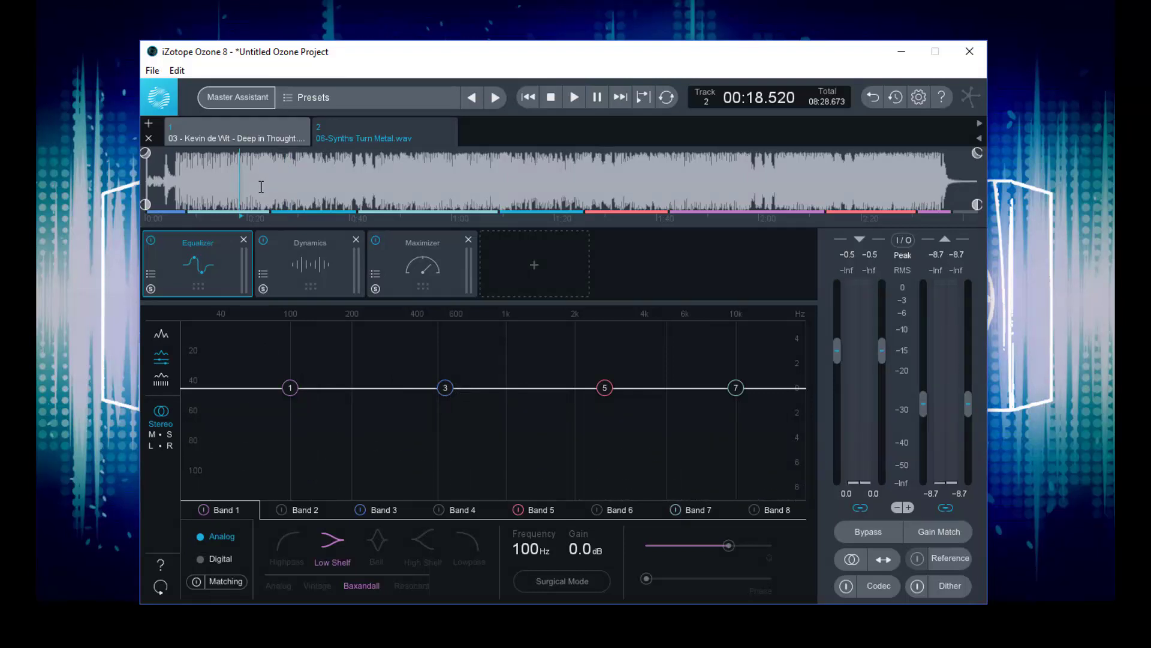
click(267, 185)
key(space)
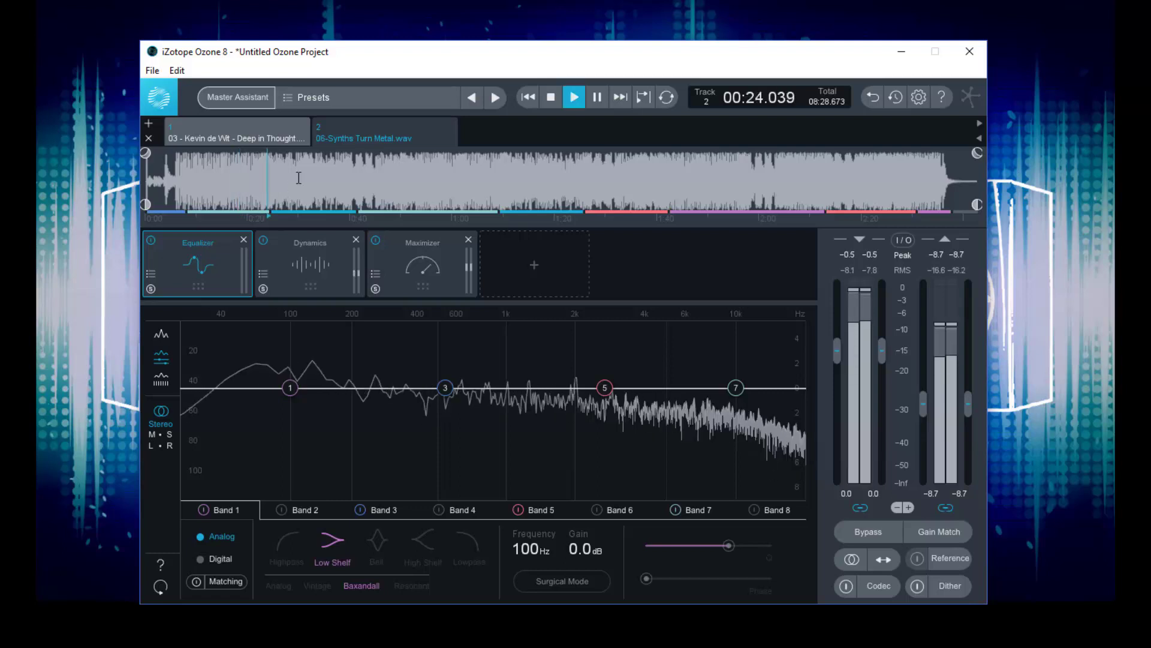
Audition the second track's transition near 0:40, replaying from about 0:36 and 0:38 into the following section
click(350, 183)
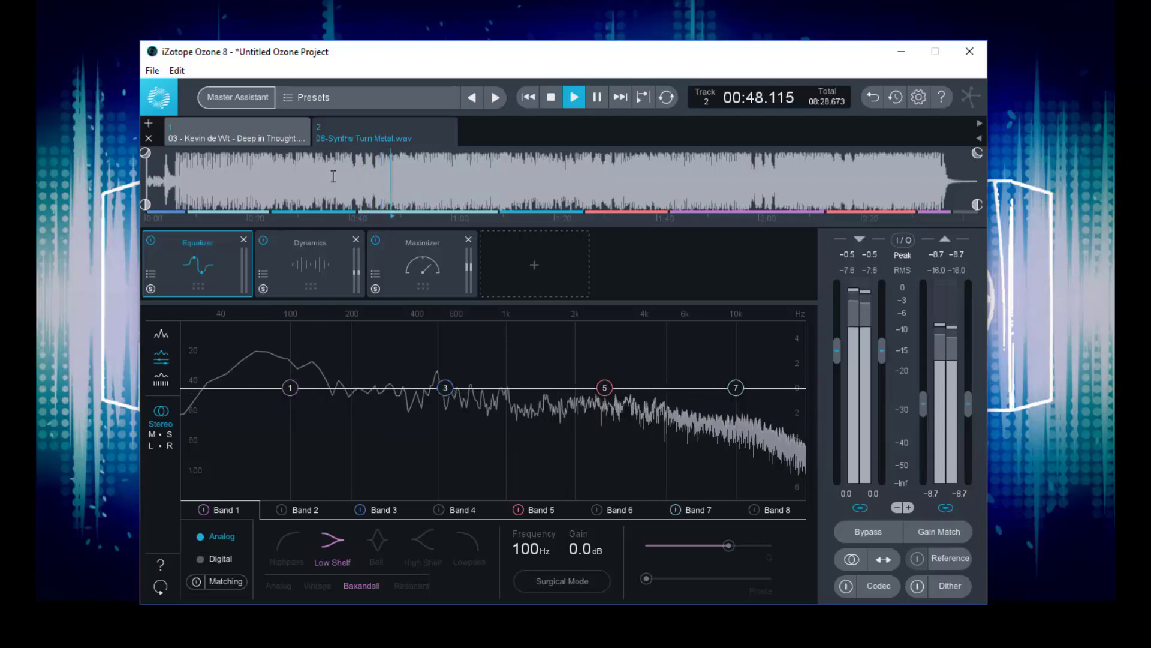
click(333, 179)
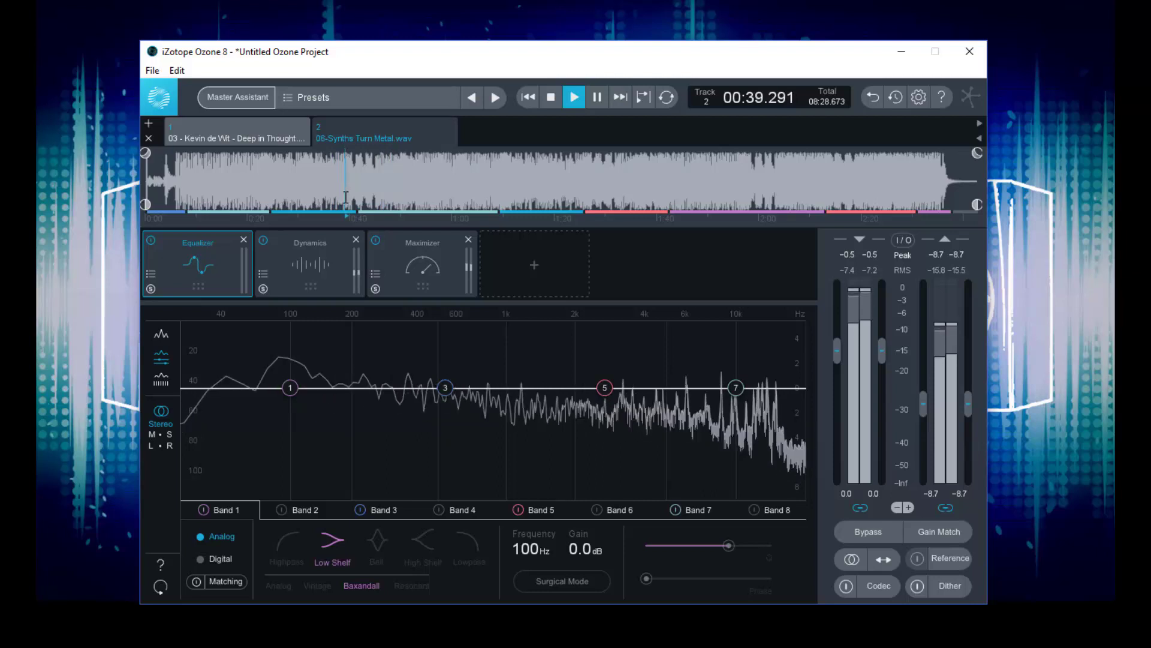
key(space)
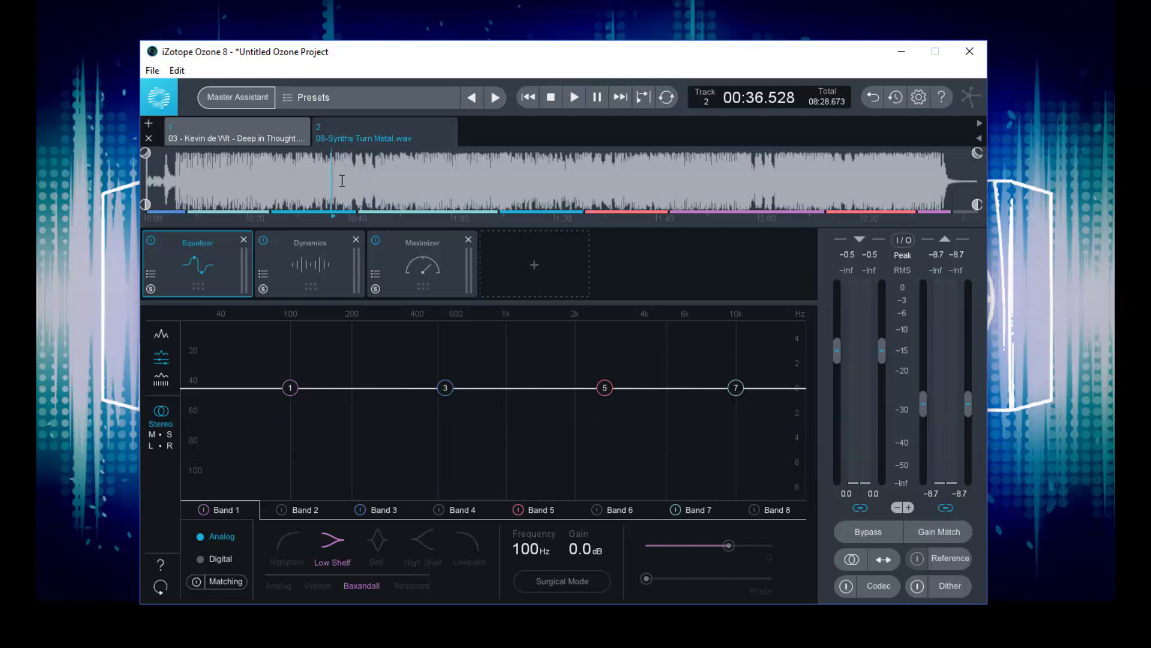
click(341, 181)
key(space)
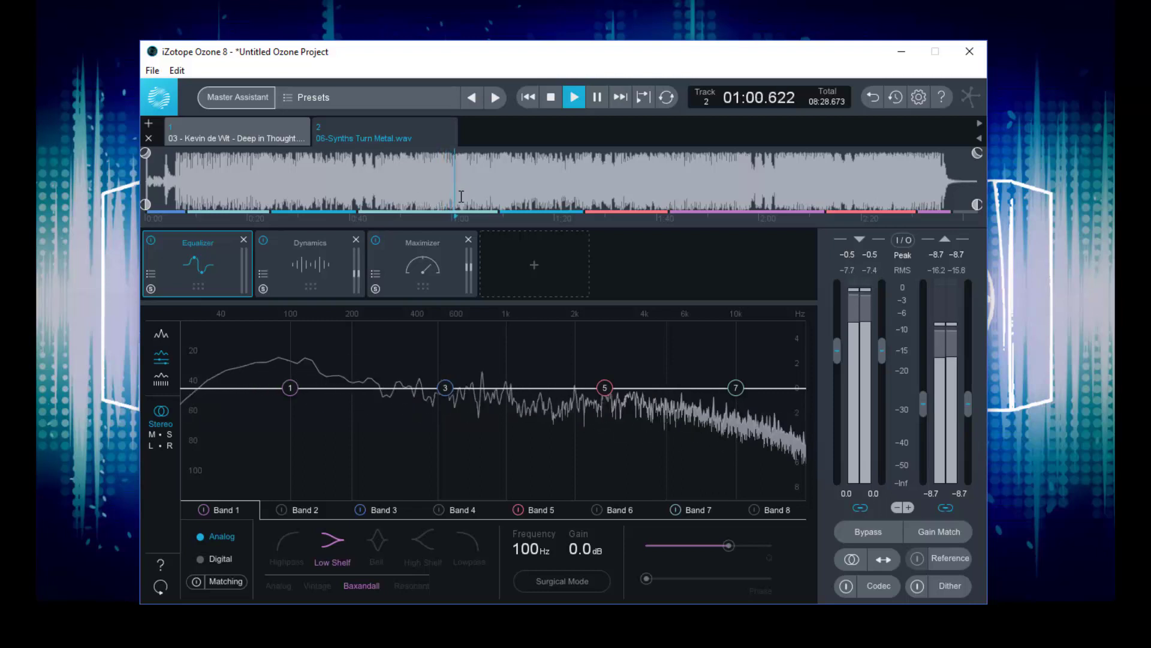
key(space)
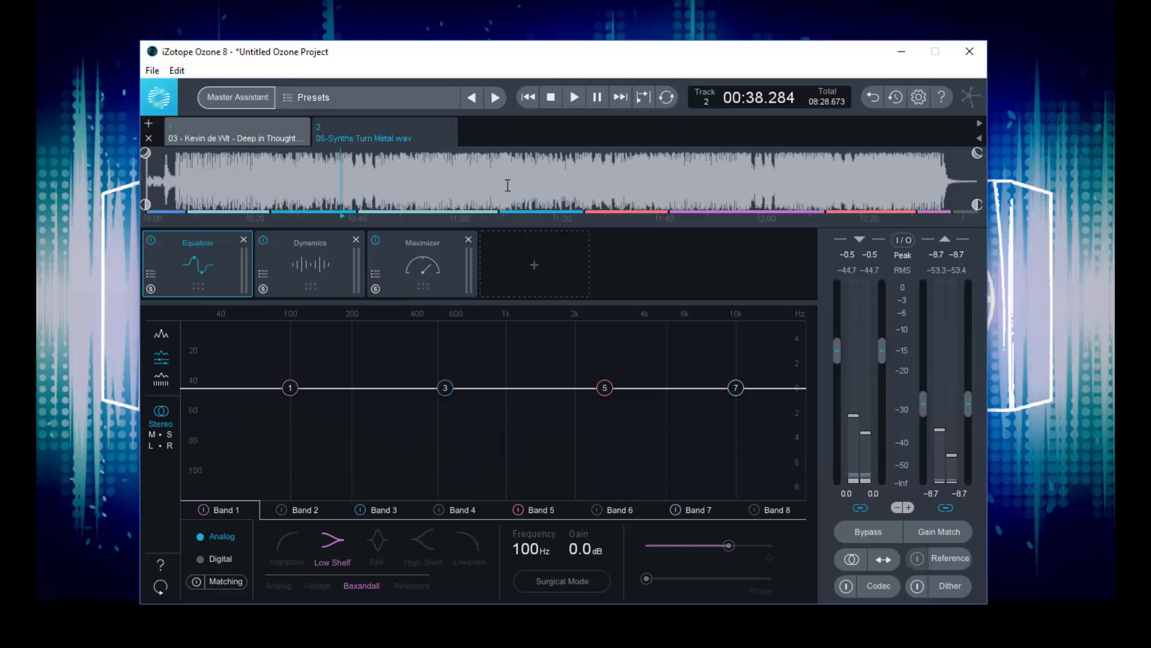
Sample the second track's later sections from about 1:11, 1:22, 1:32 and 1:39, then stop playback
click(511, 189)
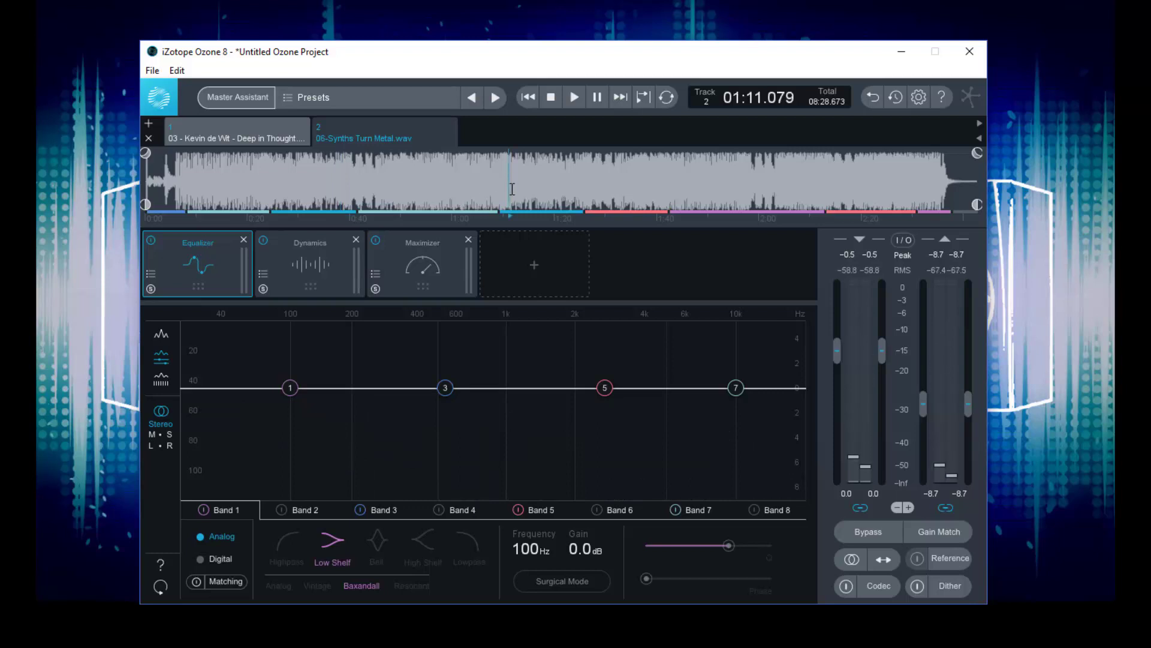
key(space)
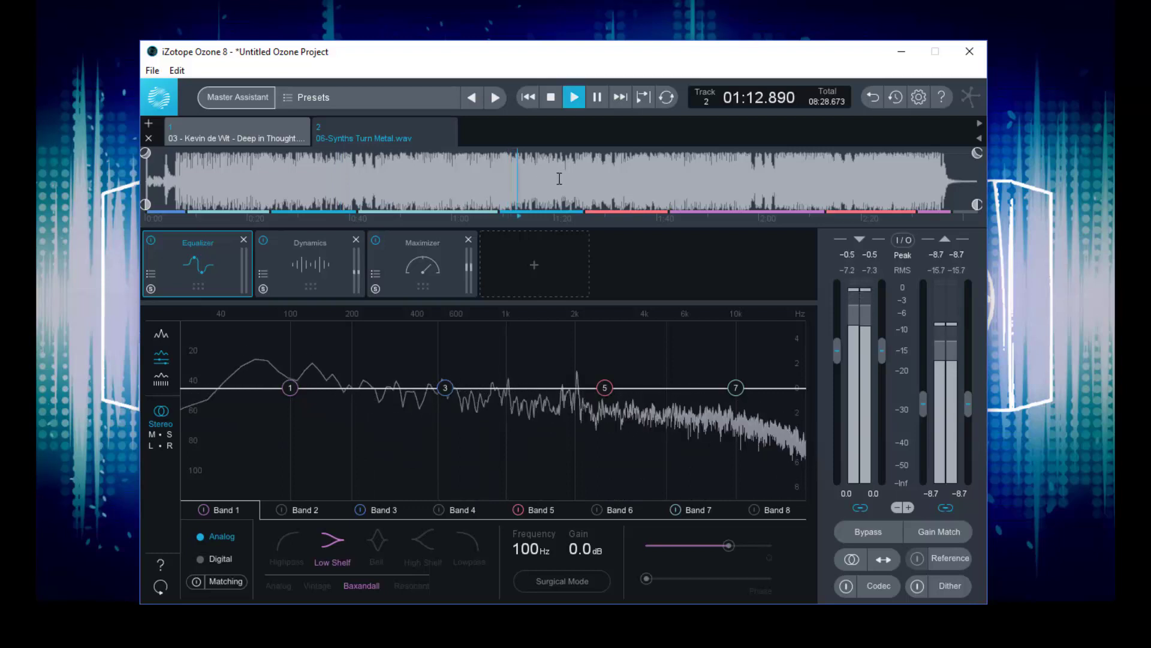
click(561, 179)
key(space)
key(space)
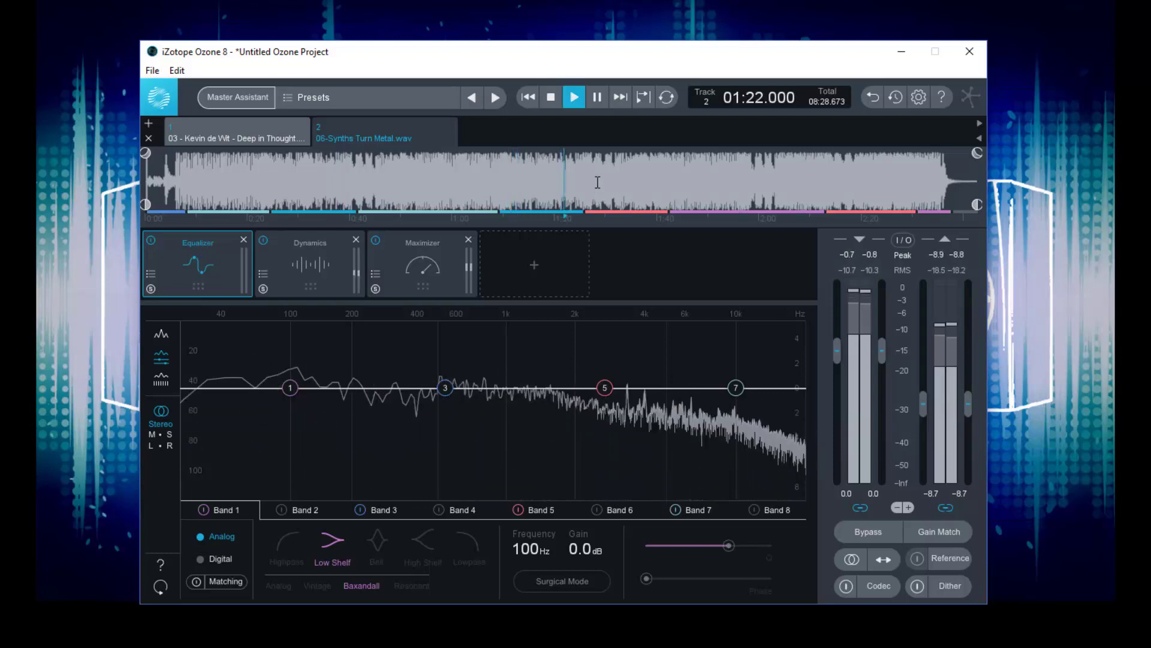
click(615, 183)
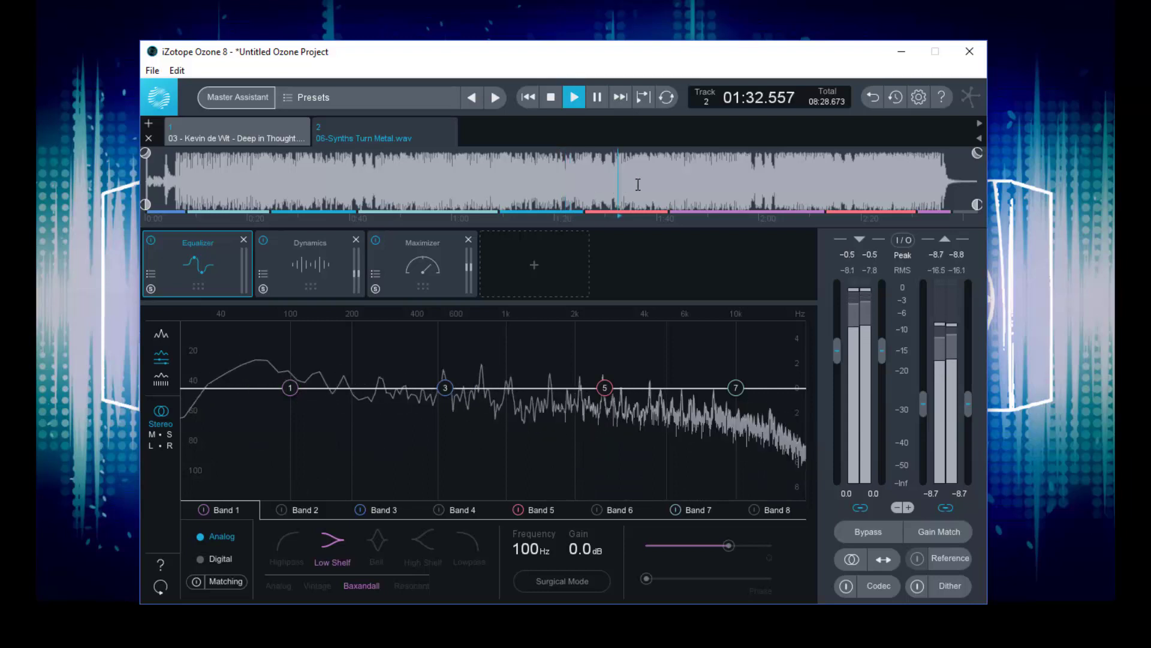
click(655, 184)
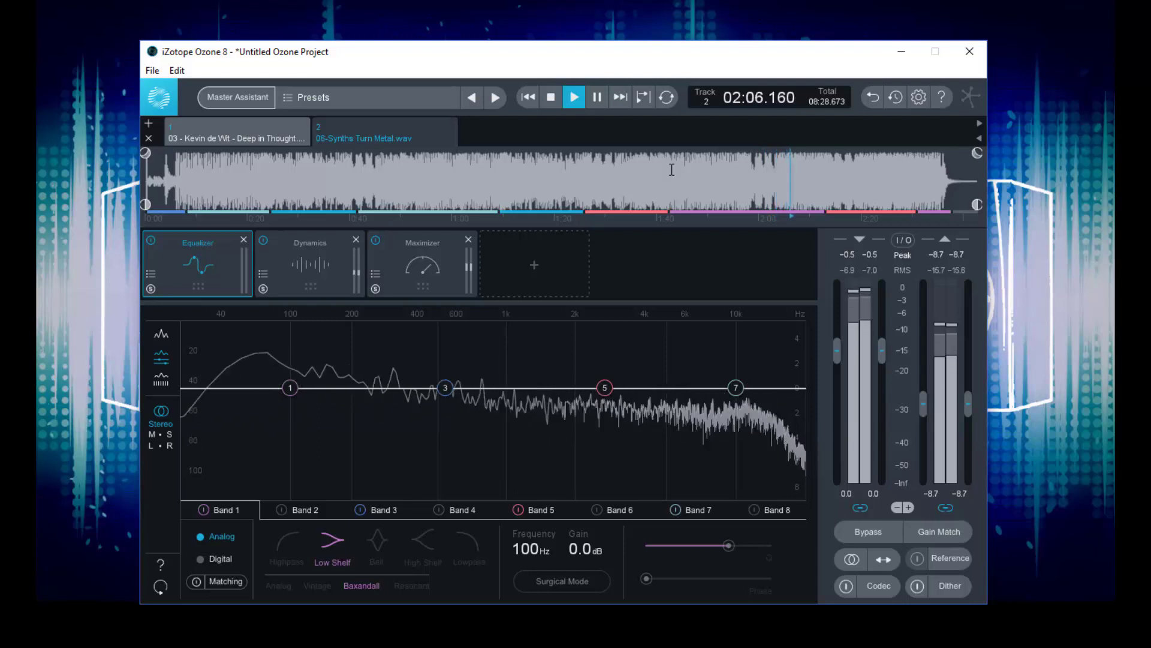
key(space)
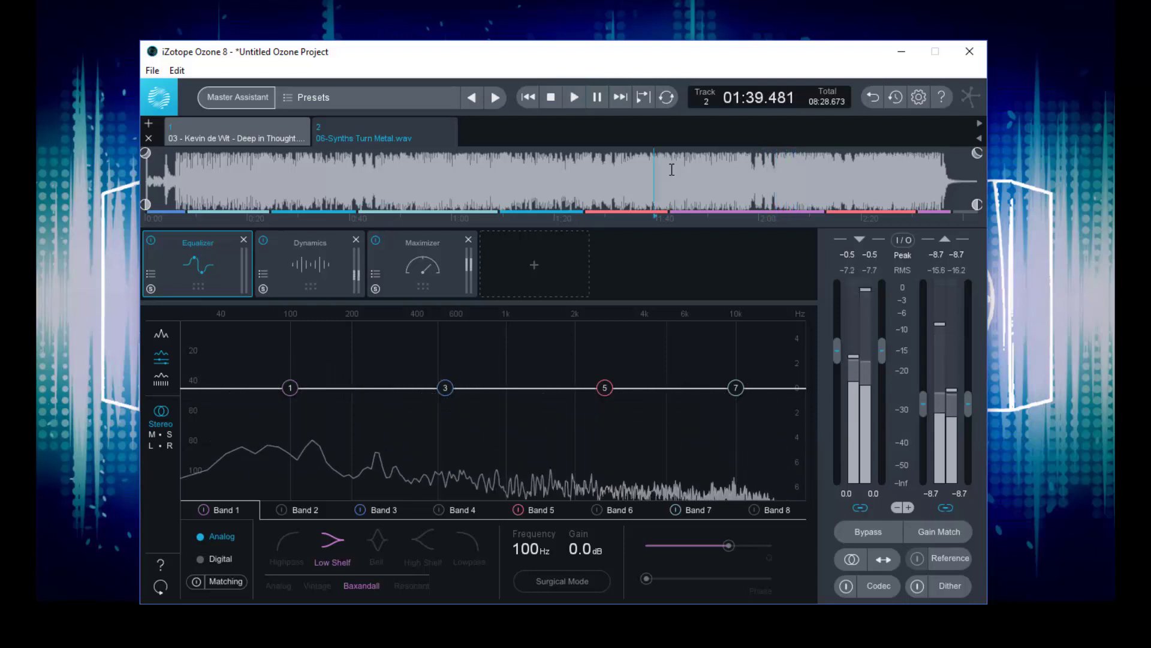